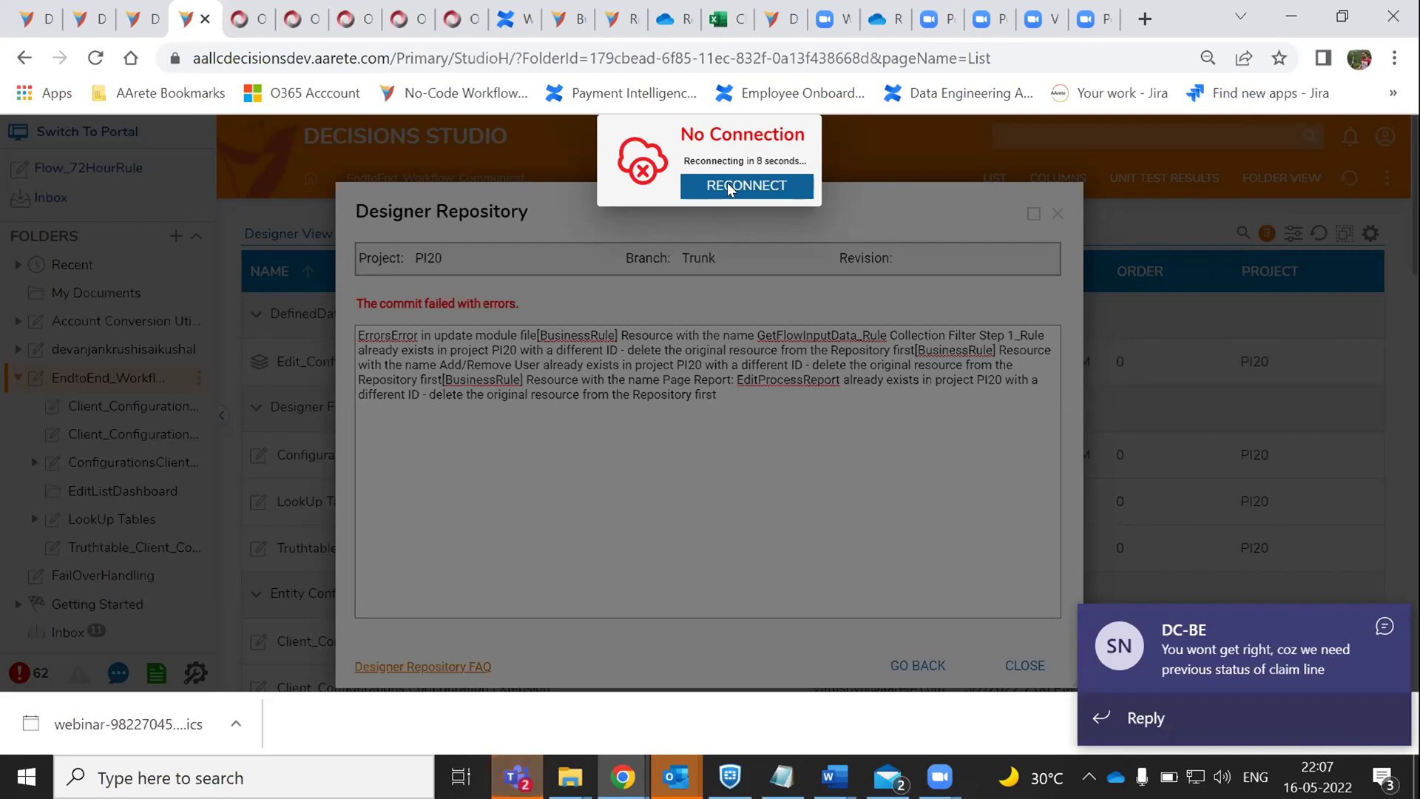
# - Reconnect to the server and reload so the EndtoEnd_Workflow_Communication folder list reappears
pyautogui.click(729, 186)
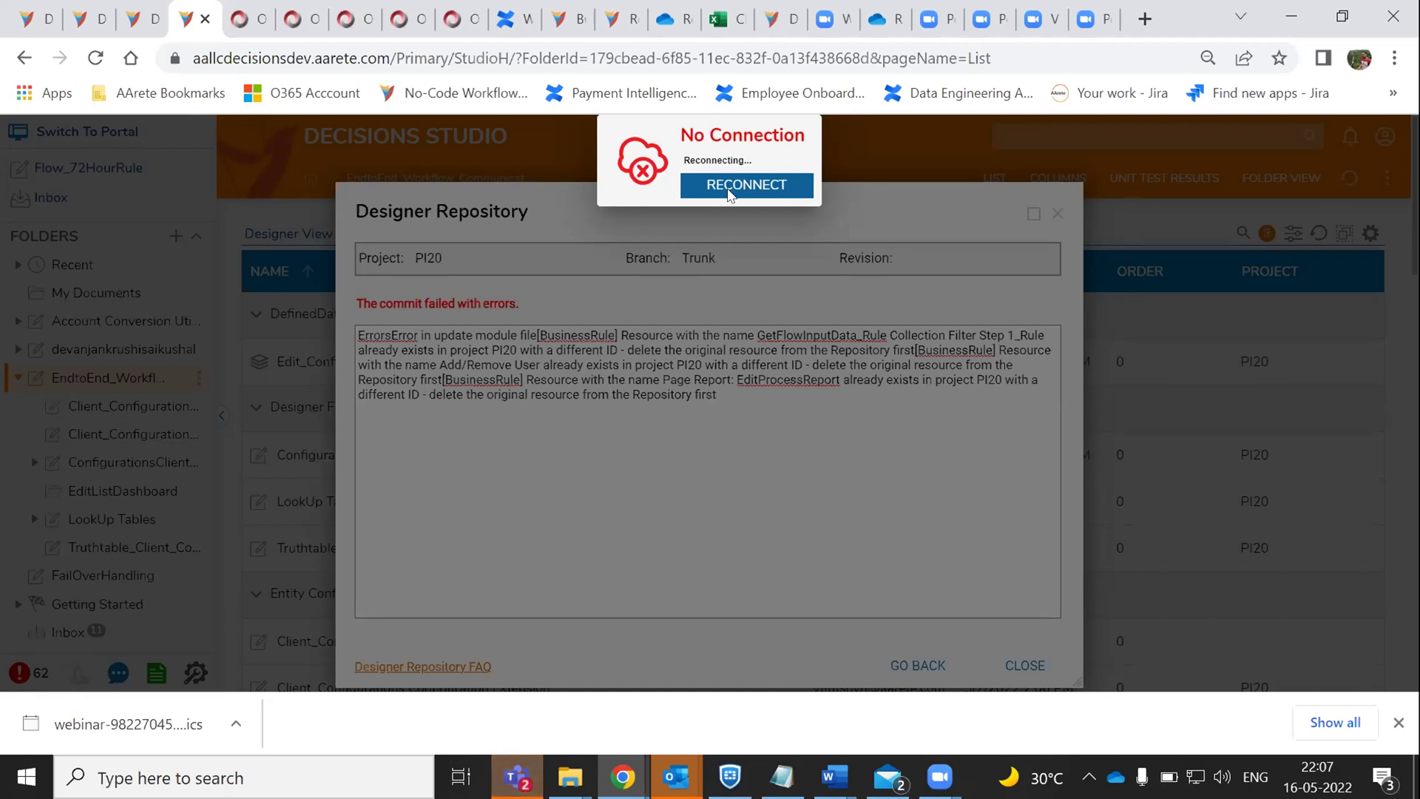
pyautogui.click(95, 57)
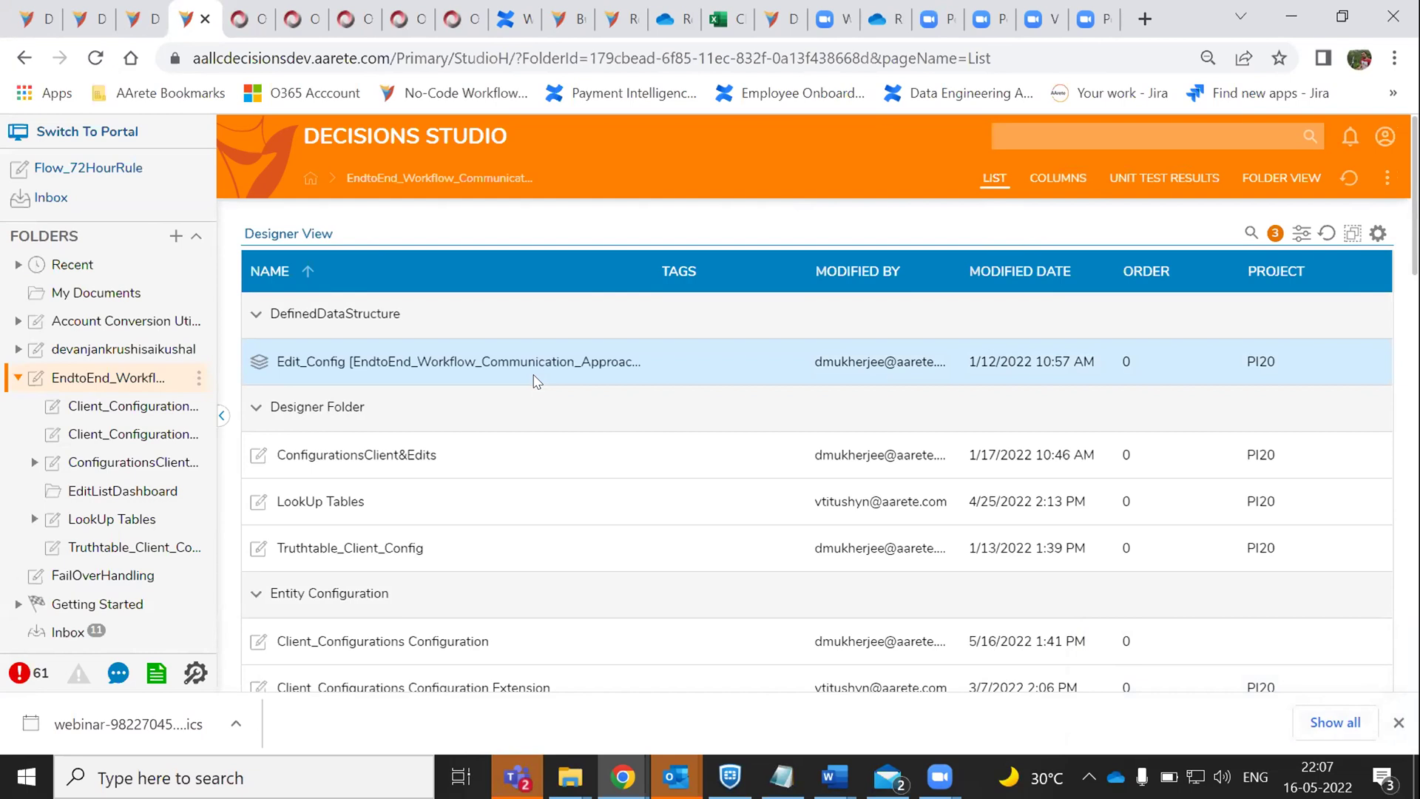
# - Expand PI20_FA_MainFlows, go to Main_Flows, and open the BillType0 [PP.BT.0] flow
pyautogui.scroll(-8, 538, 381)
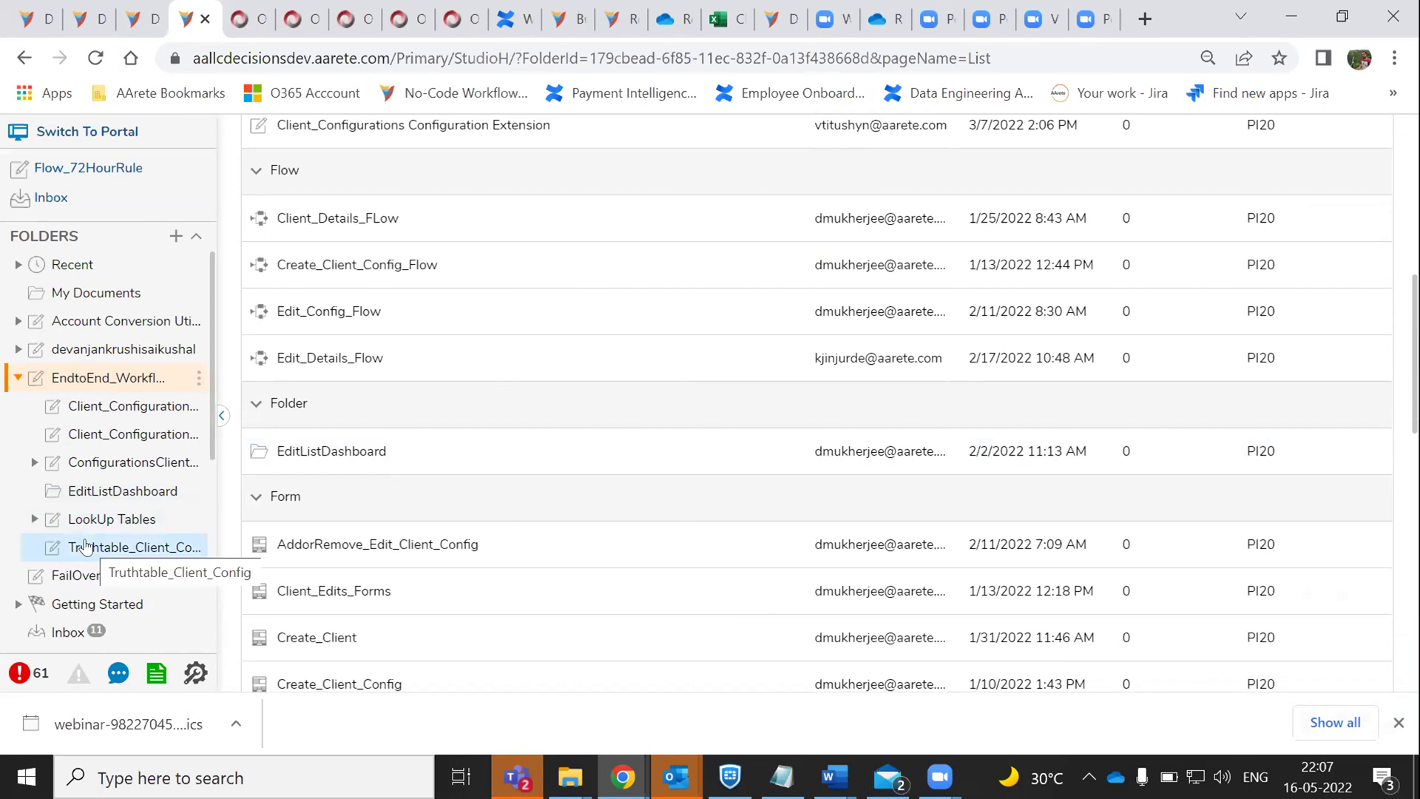
pyautogui.scroll(-5, 85, 547)
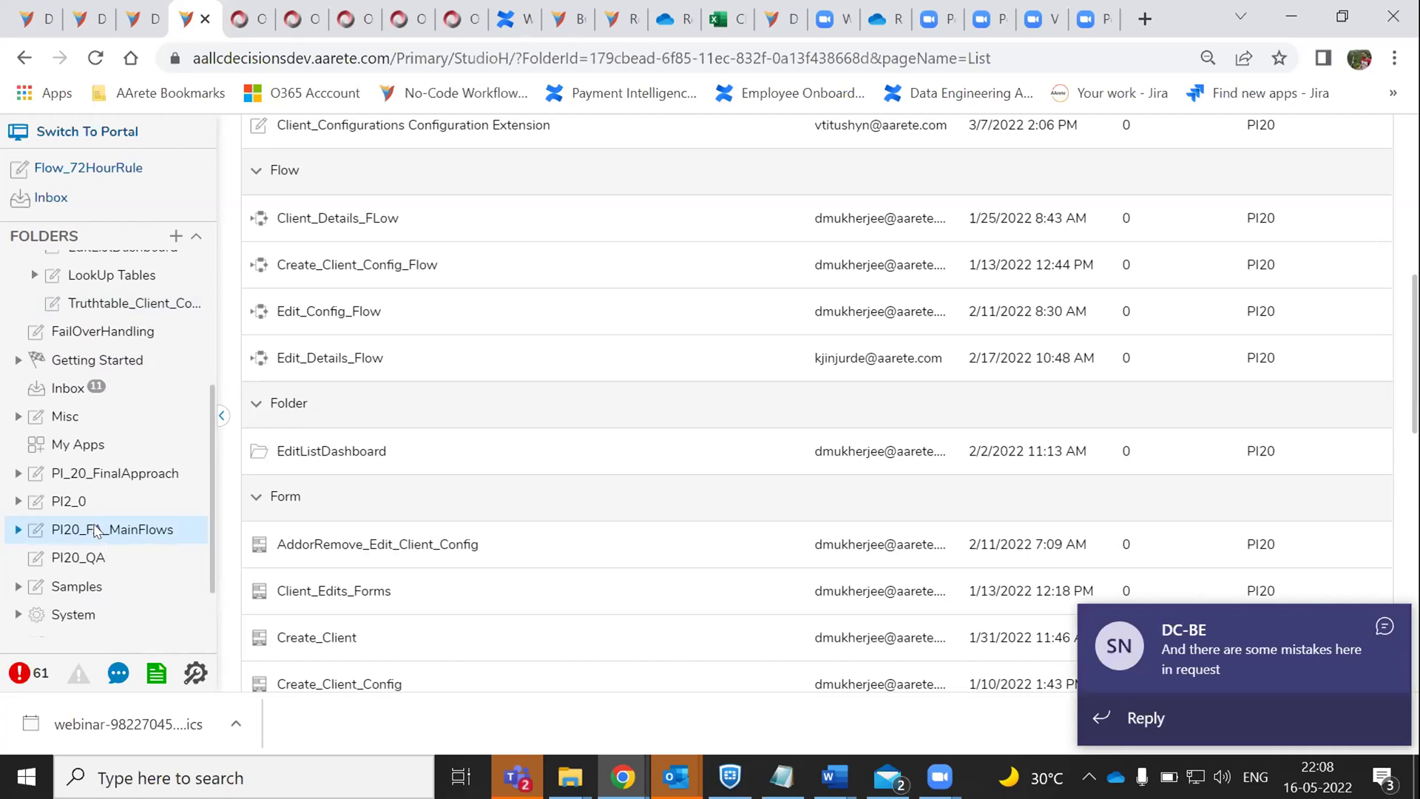
pyautogui.click(94, 528)
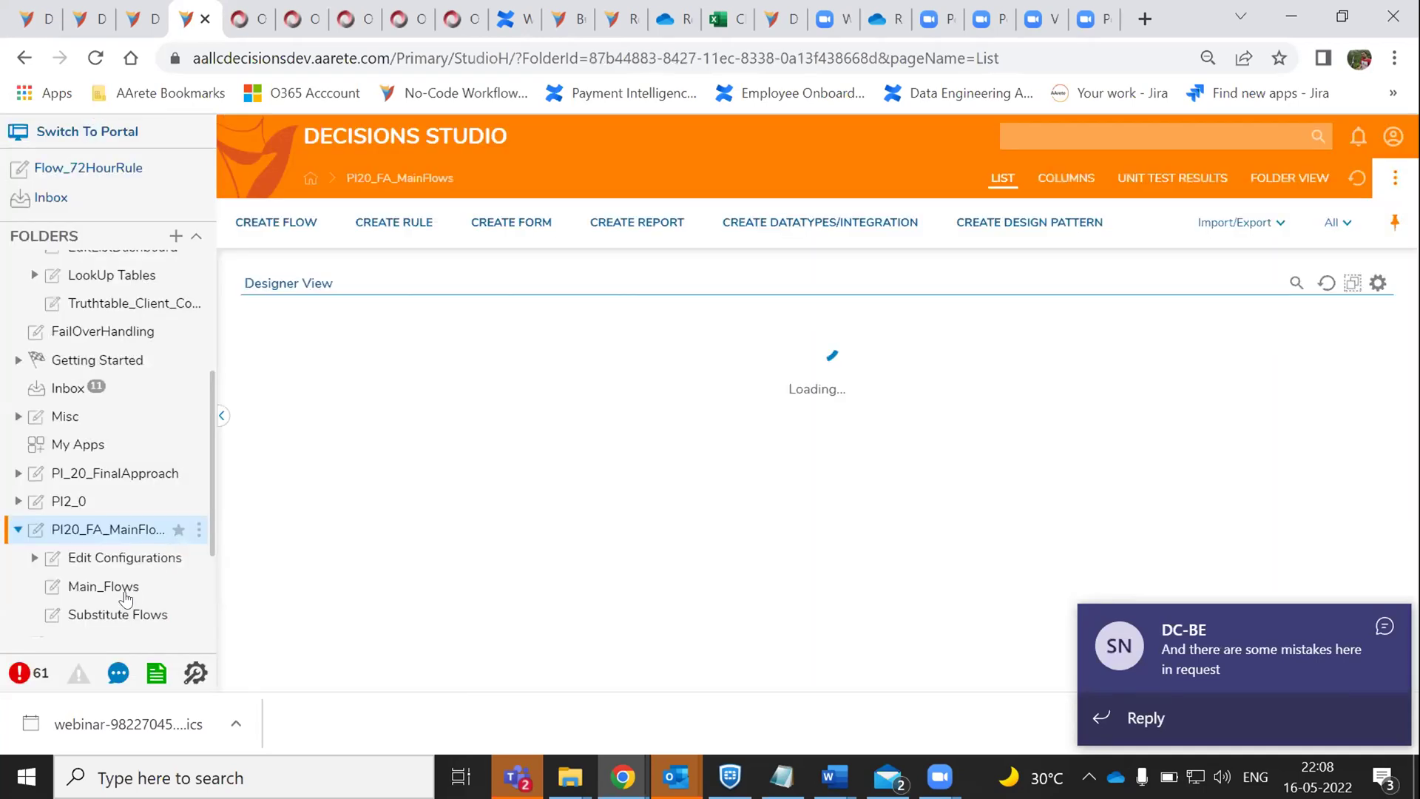
pyautogui.click(126, 584)
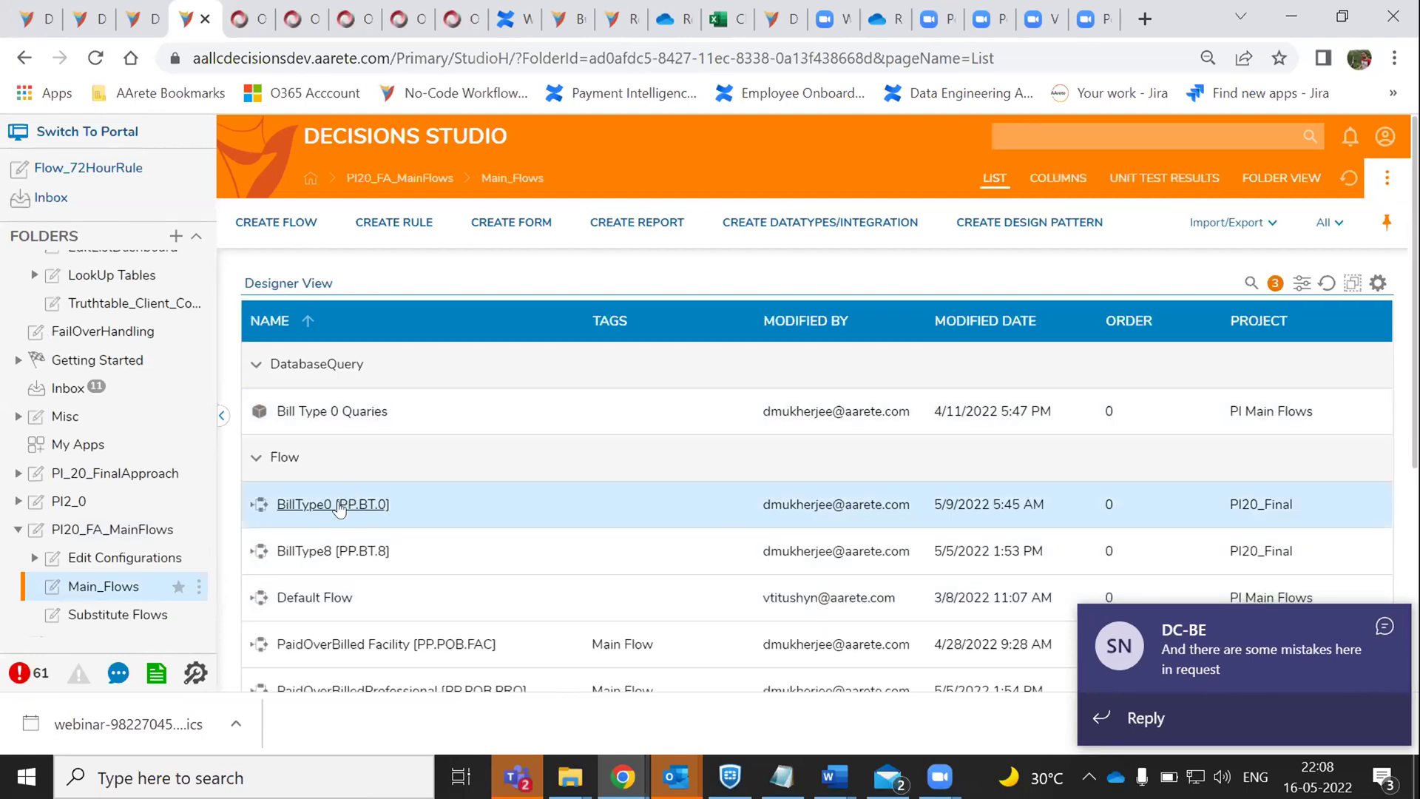
pyautogui.click(339, 505)
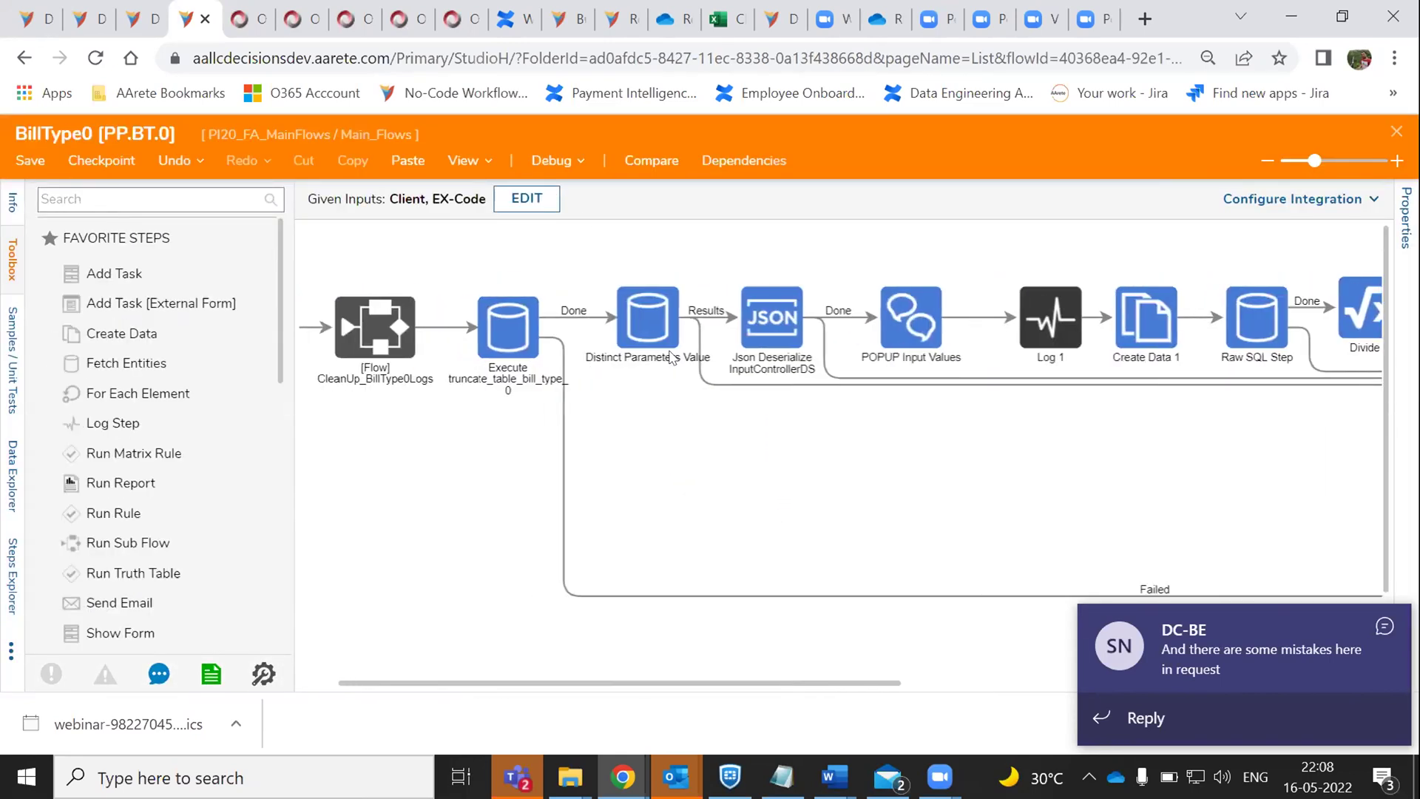
# - Check the truncate-table Execute step's properties, then close the BillType0 flow designer
pyautogui.click(492, 342)
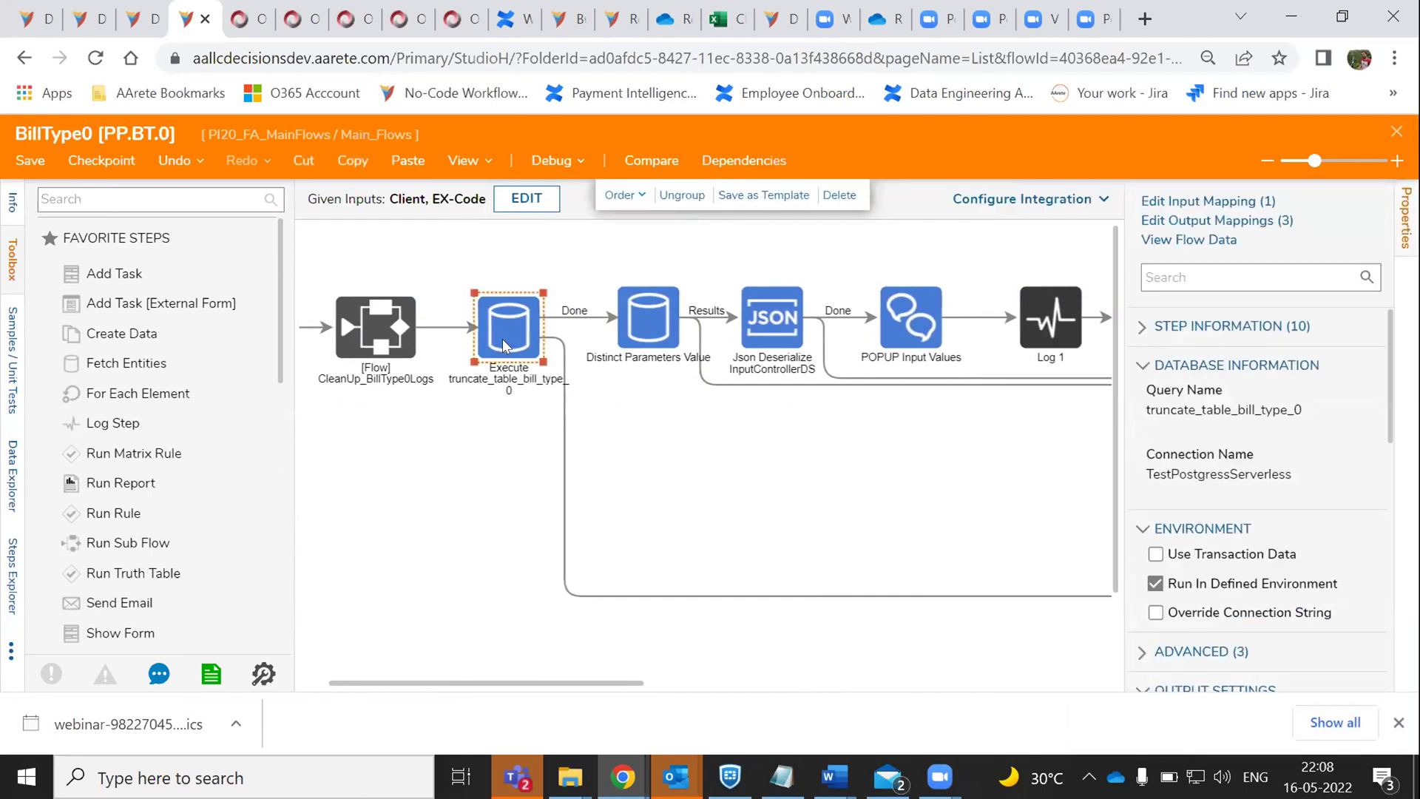
pyautogui.hscroll(-2, 503, 339)
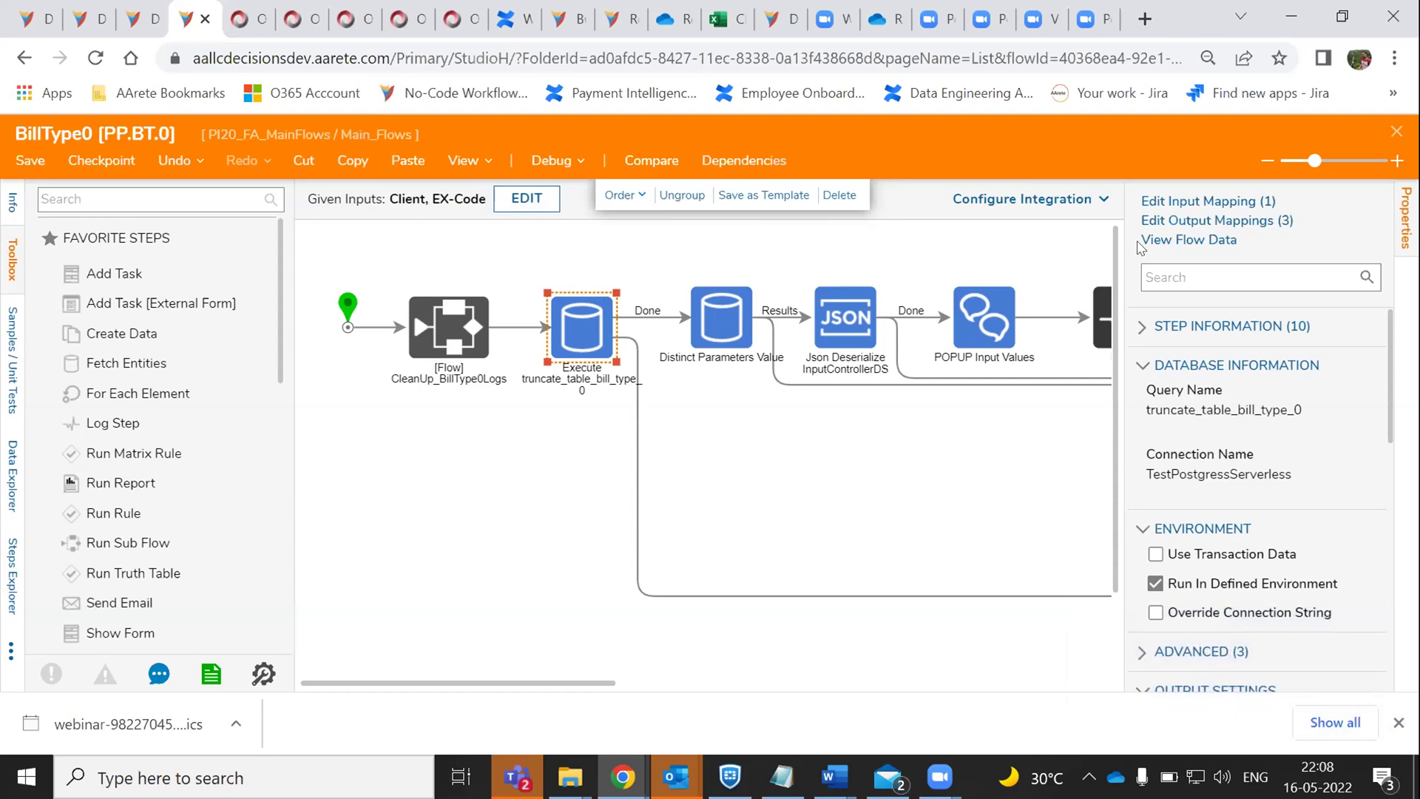
pyautogui.click(1393, 134)
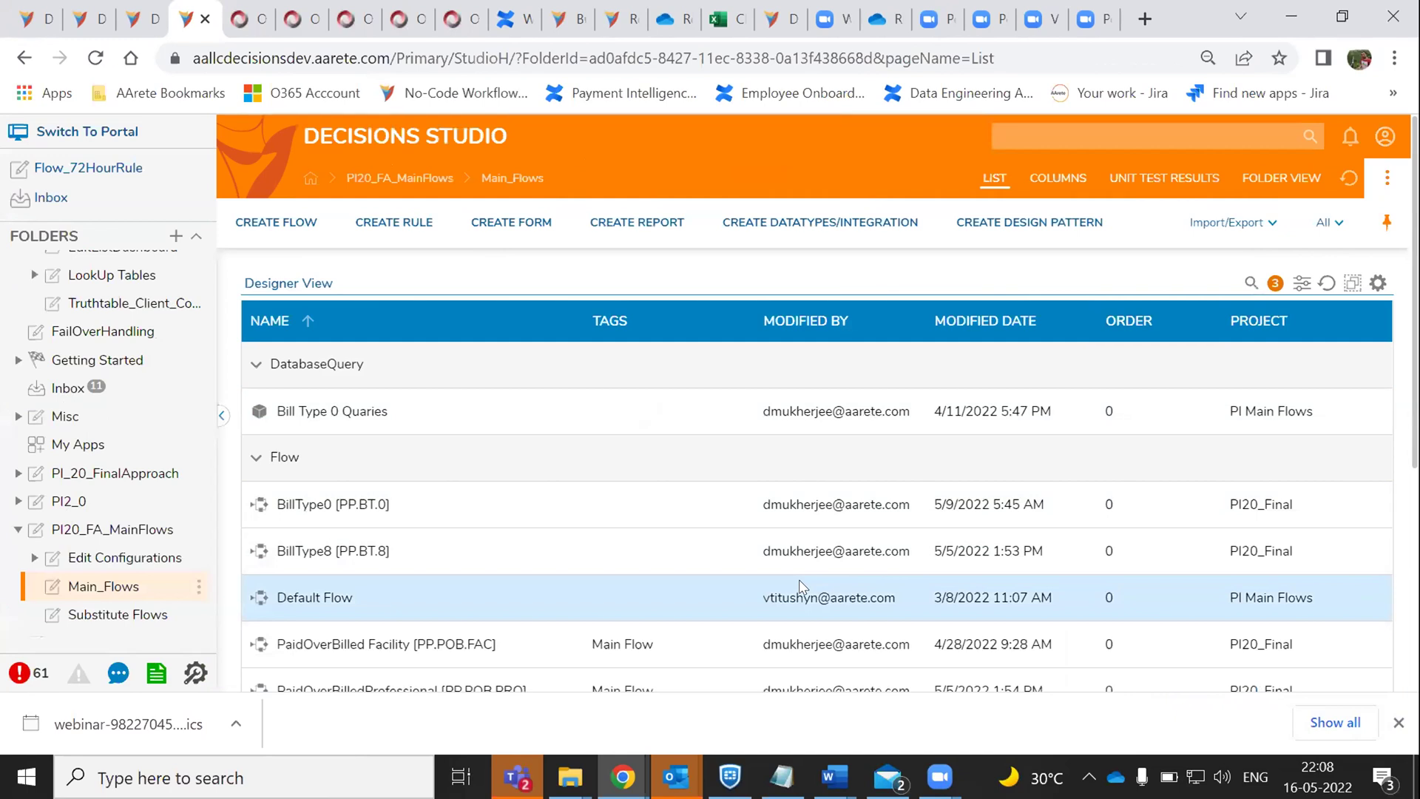
pyautogui.scroll(-3, 800, 581)
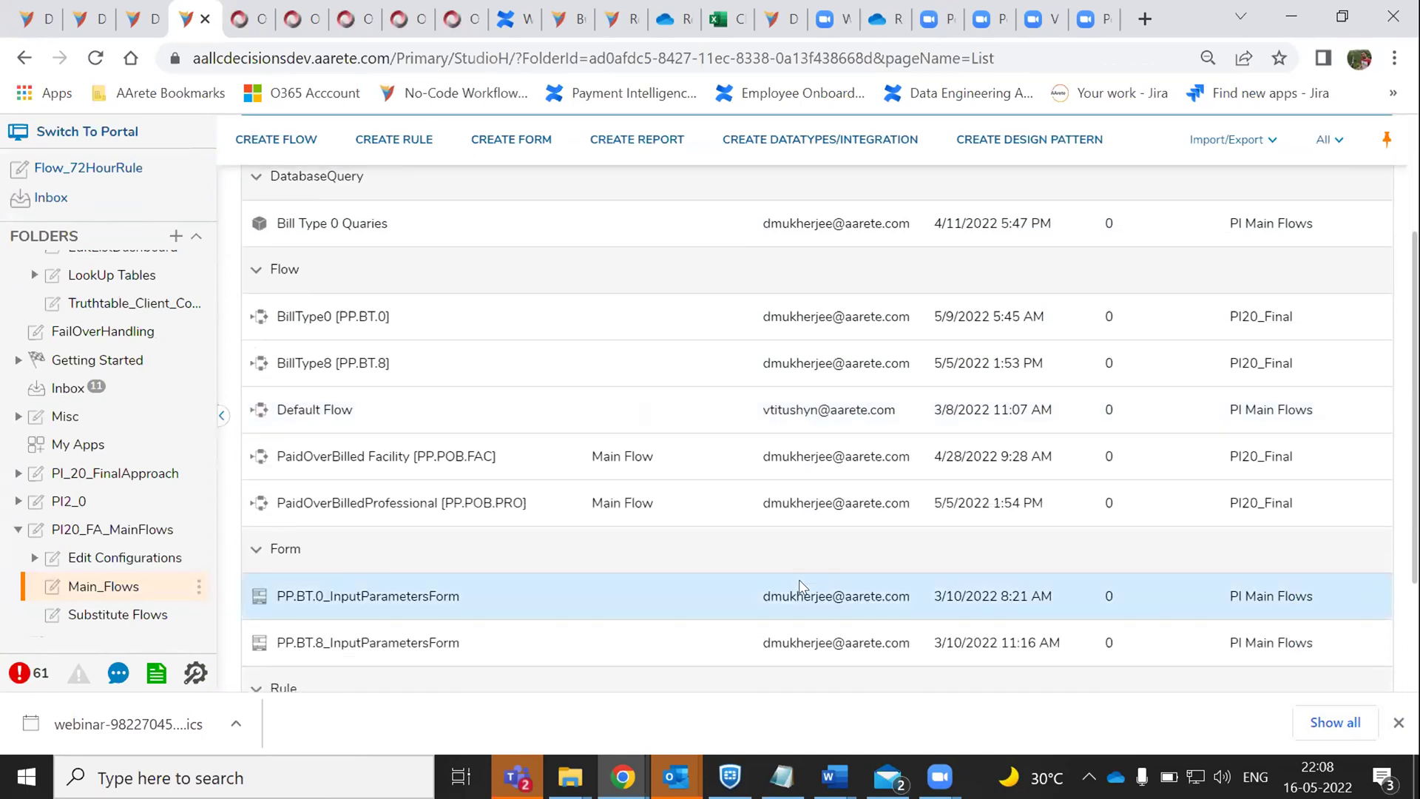
pyautogui.scroll(2, 799, 585)
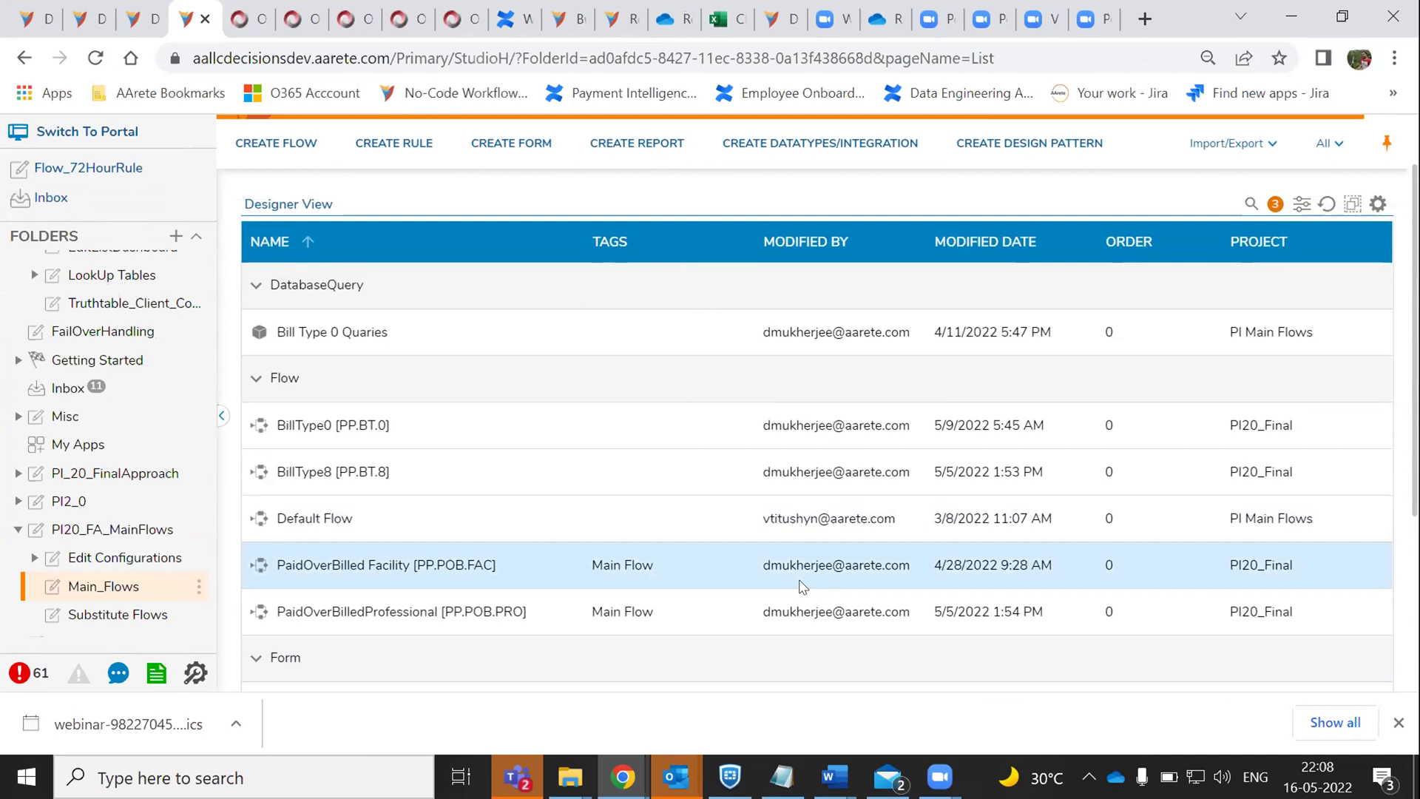
pyautogui.scroll(2, 801, 586)
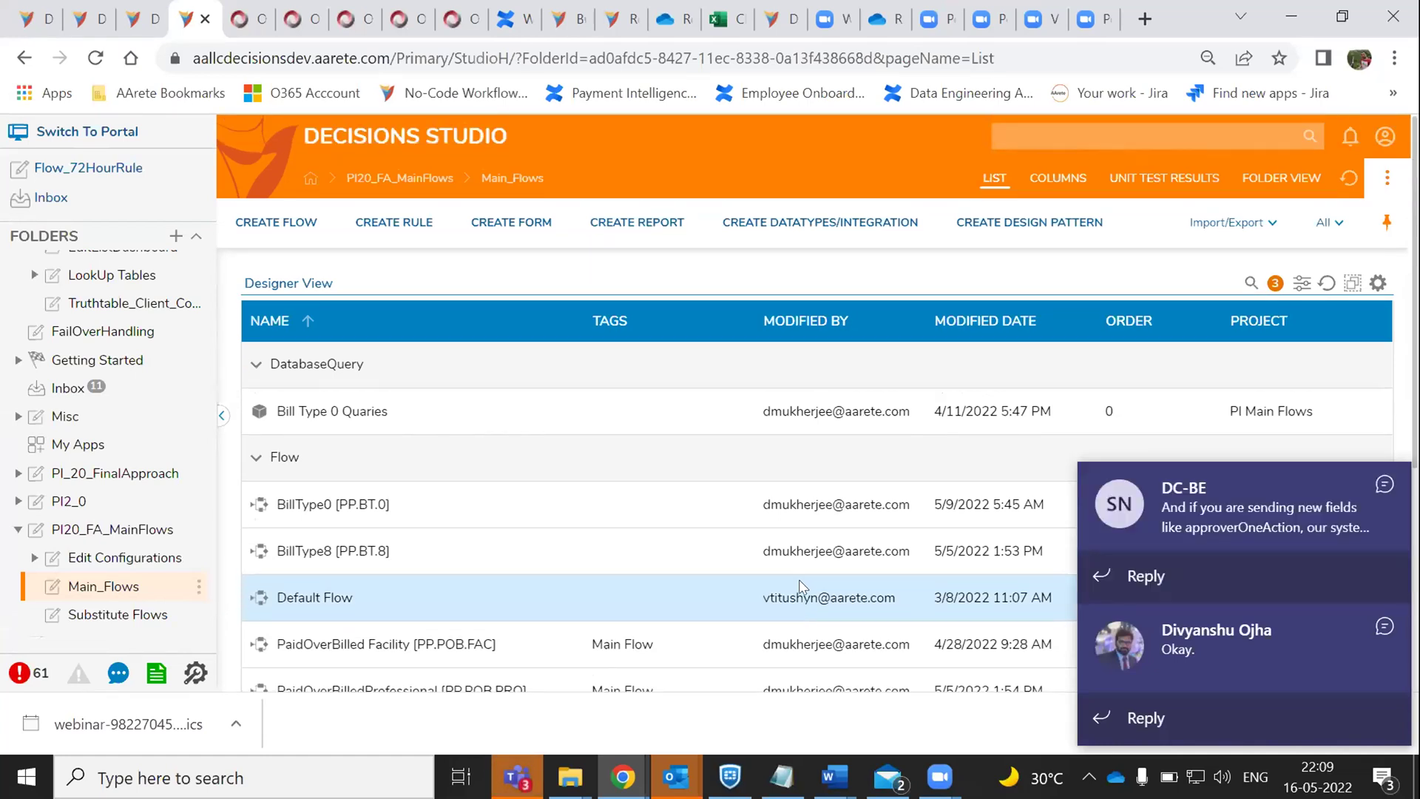
# - Cycle through the open windows and bring up the Zoom meeting controls
pyautogui.hotkey('alt', 'Tab')
pyautogui.hotkey('alt', 'Tab')
pyautogui.hotkey('alt', 'Tab')
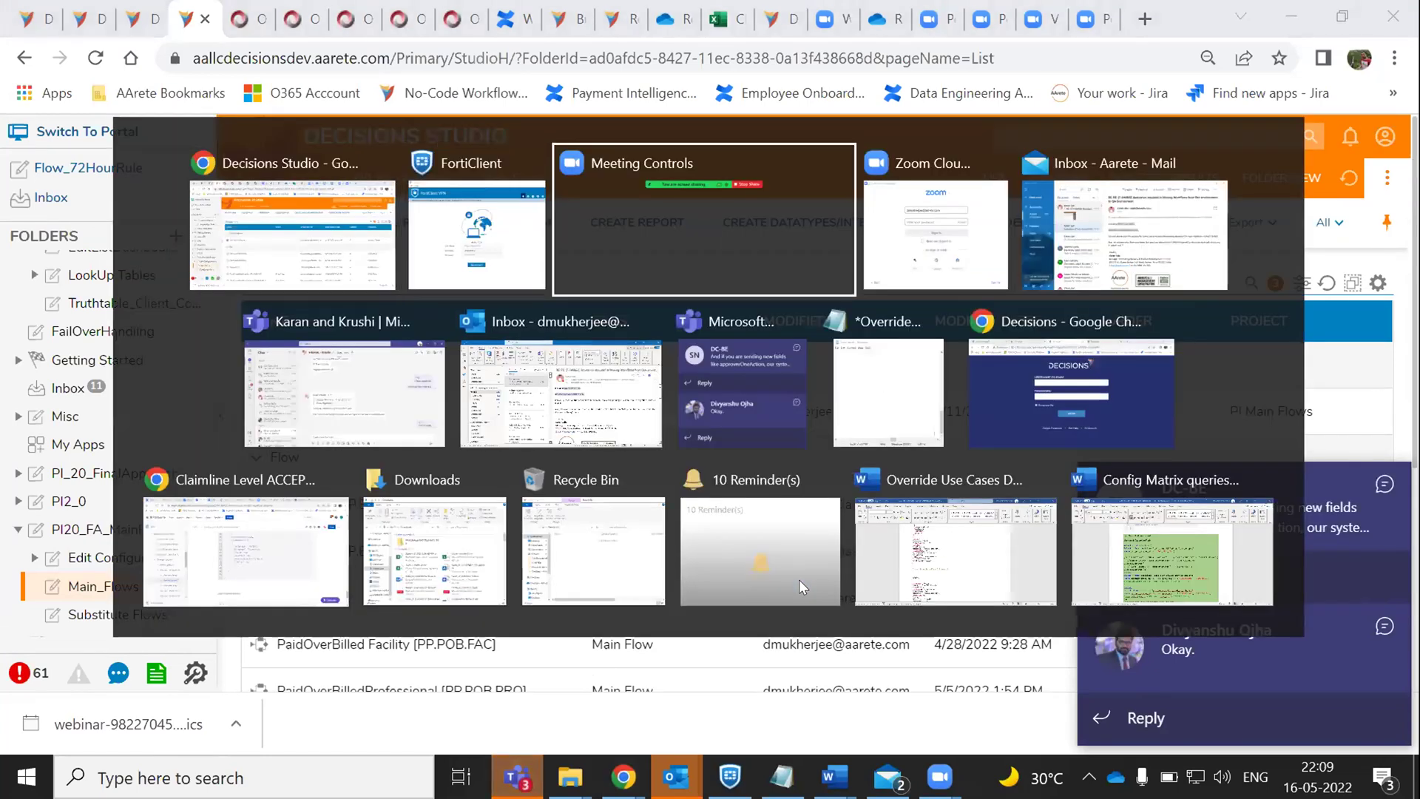
pyautogui.hotkey('alt', 'Tab')
pyautogui.hotkey('alt', 'Tab')
pyautogui.hotkey('alt', 'shift', 'Tab')
pyautogui.hotkey('alt', 'shift', 'Tab')
pyautogui.hotkey('alt', 'shift', 'Tab')
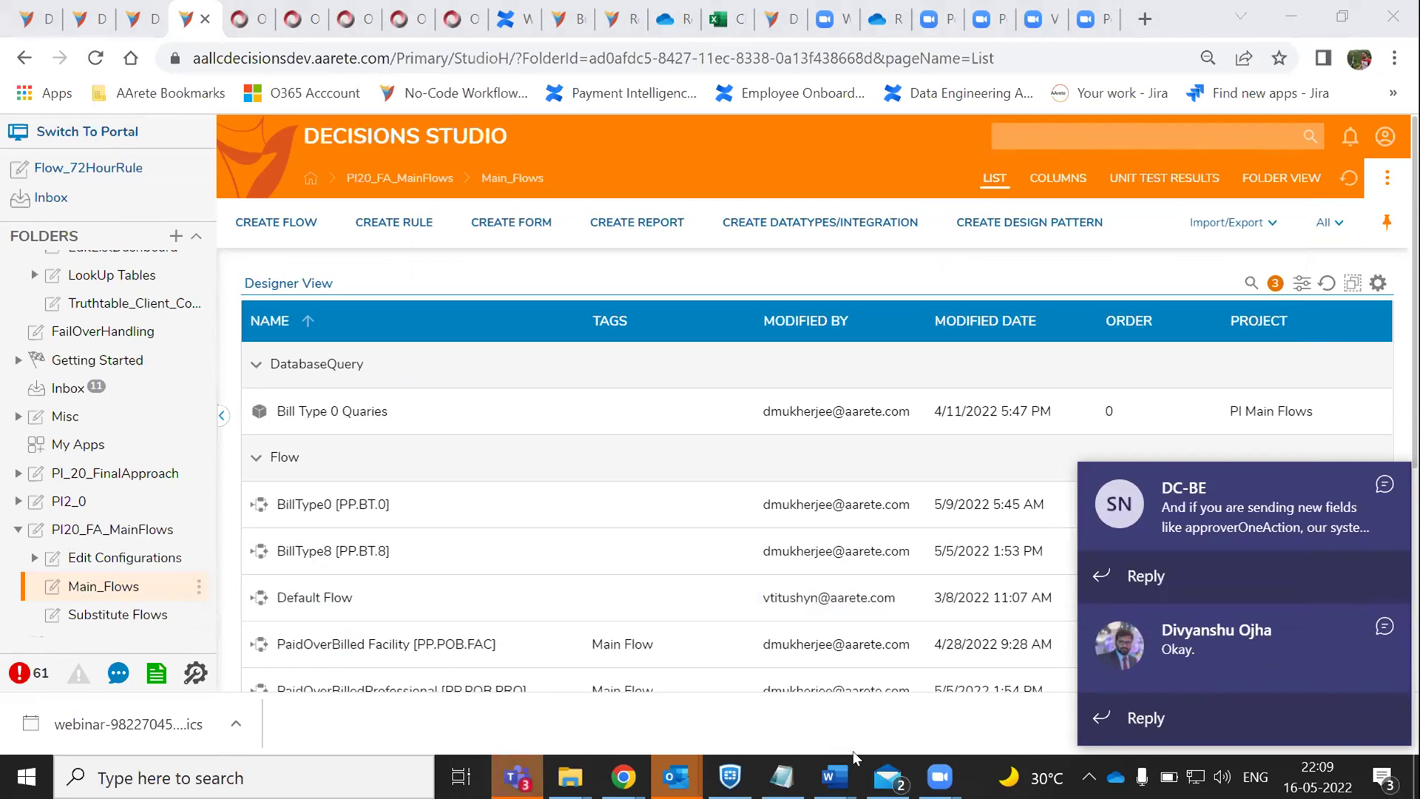
pyautogui.moveTo(939, 755)
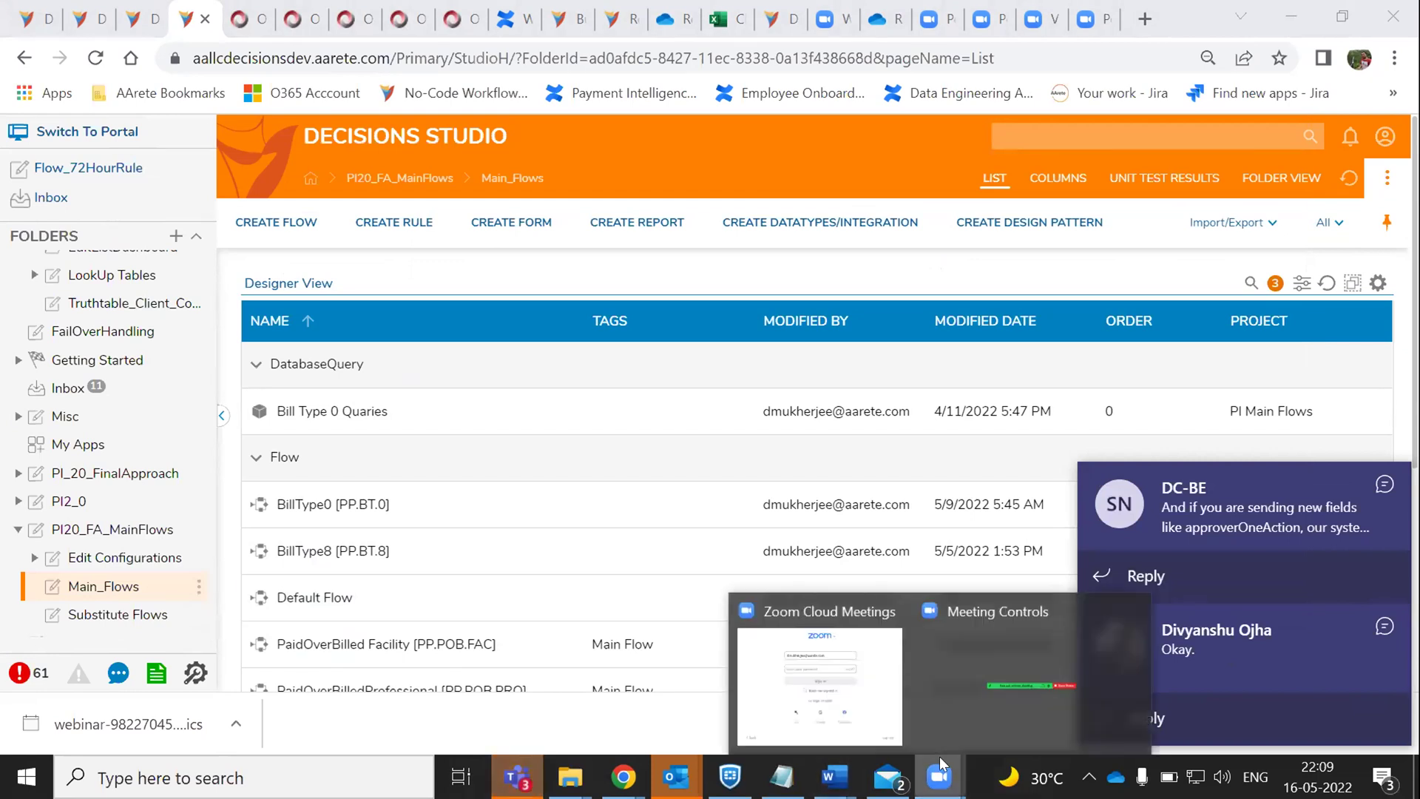
pyautogui.click(975, 706)
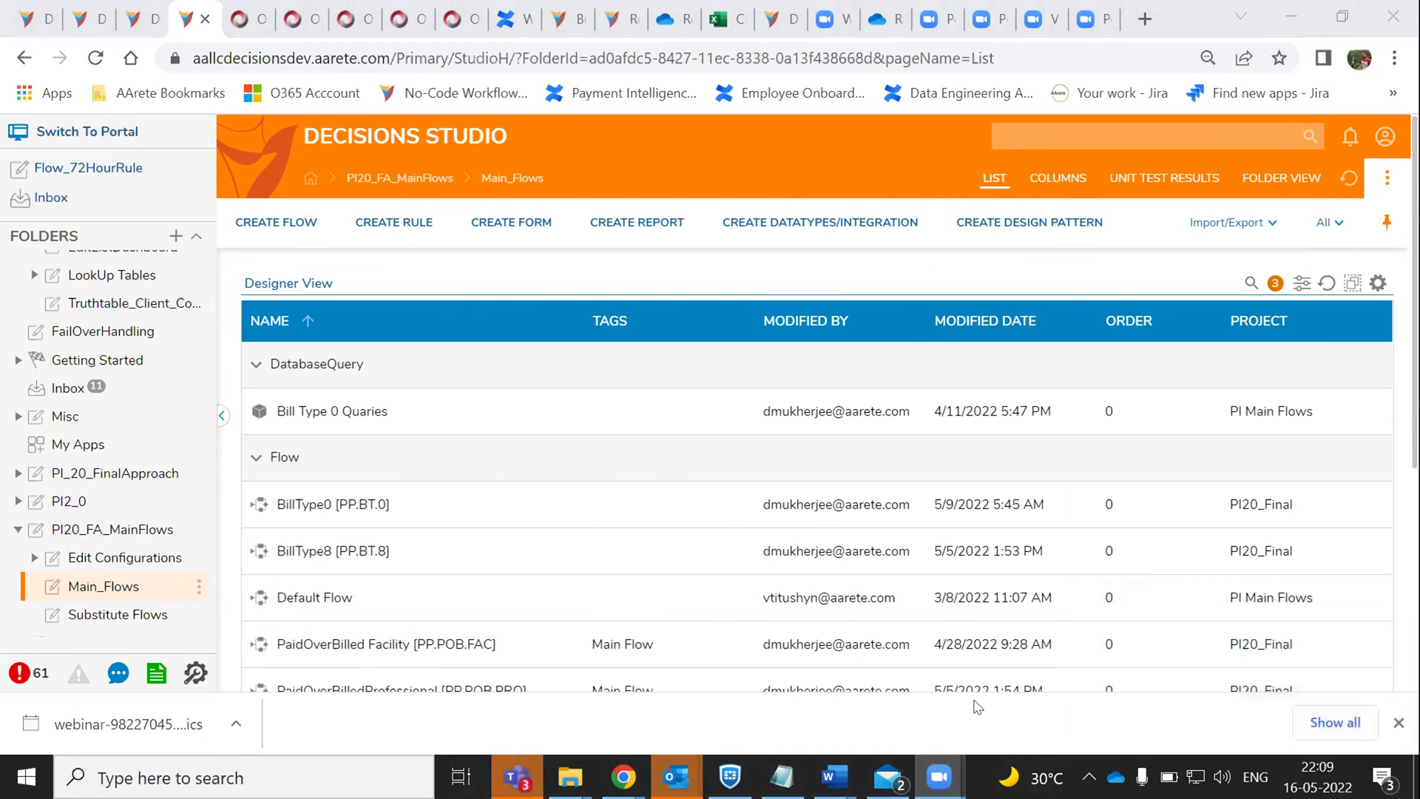
# - Back in Decisions Studio, select the Default Flow item and browse the LnL_5_16 folder list
pyautogui.click(783, 588)
pyautogui.scroll(-5, 783, 588)
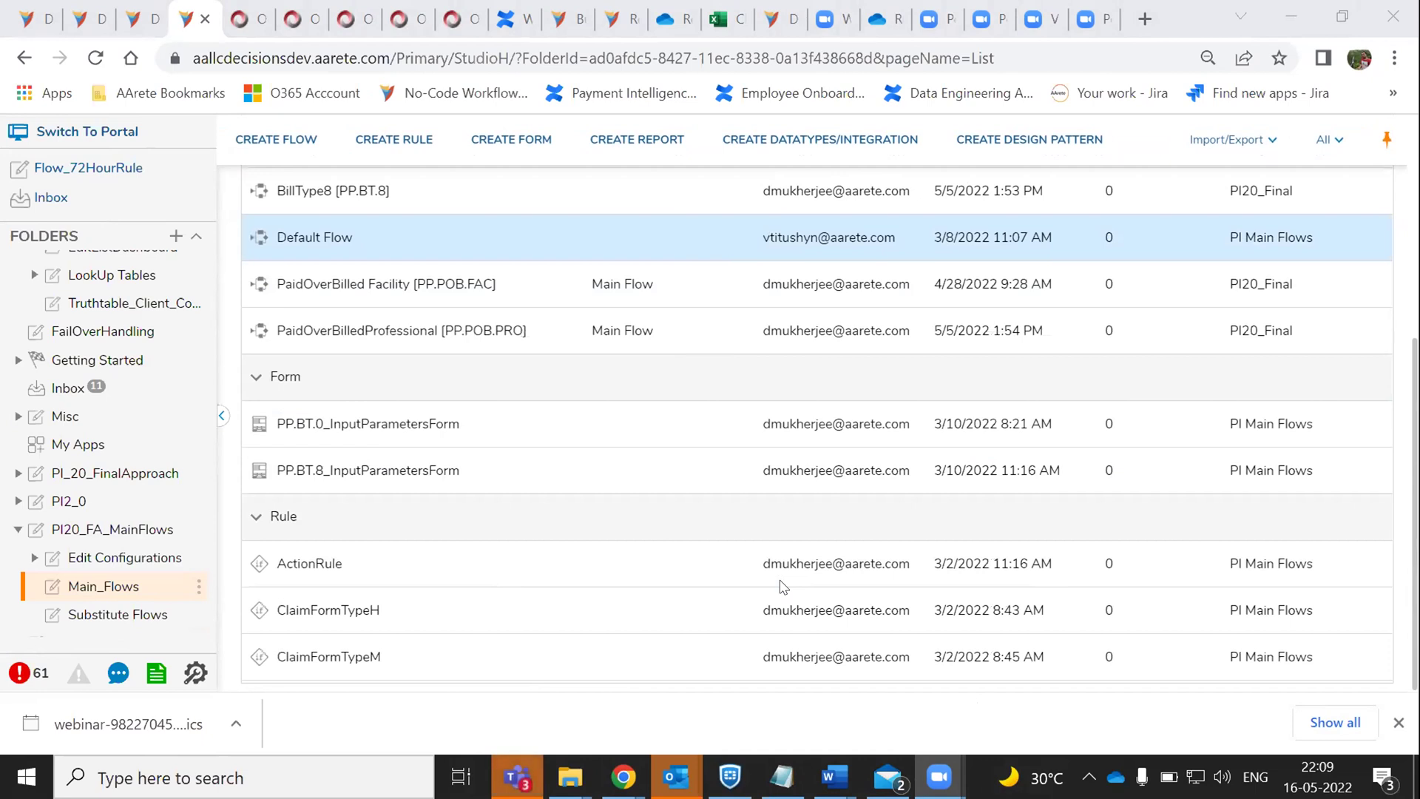
pyautogui.scroll(5, 783, 587)
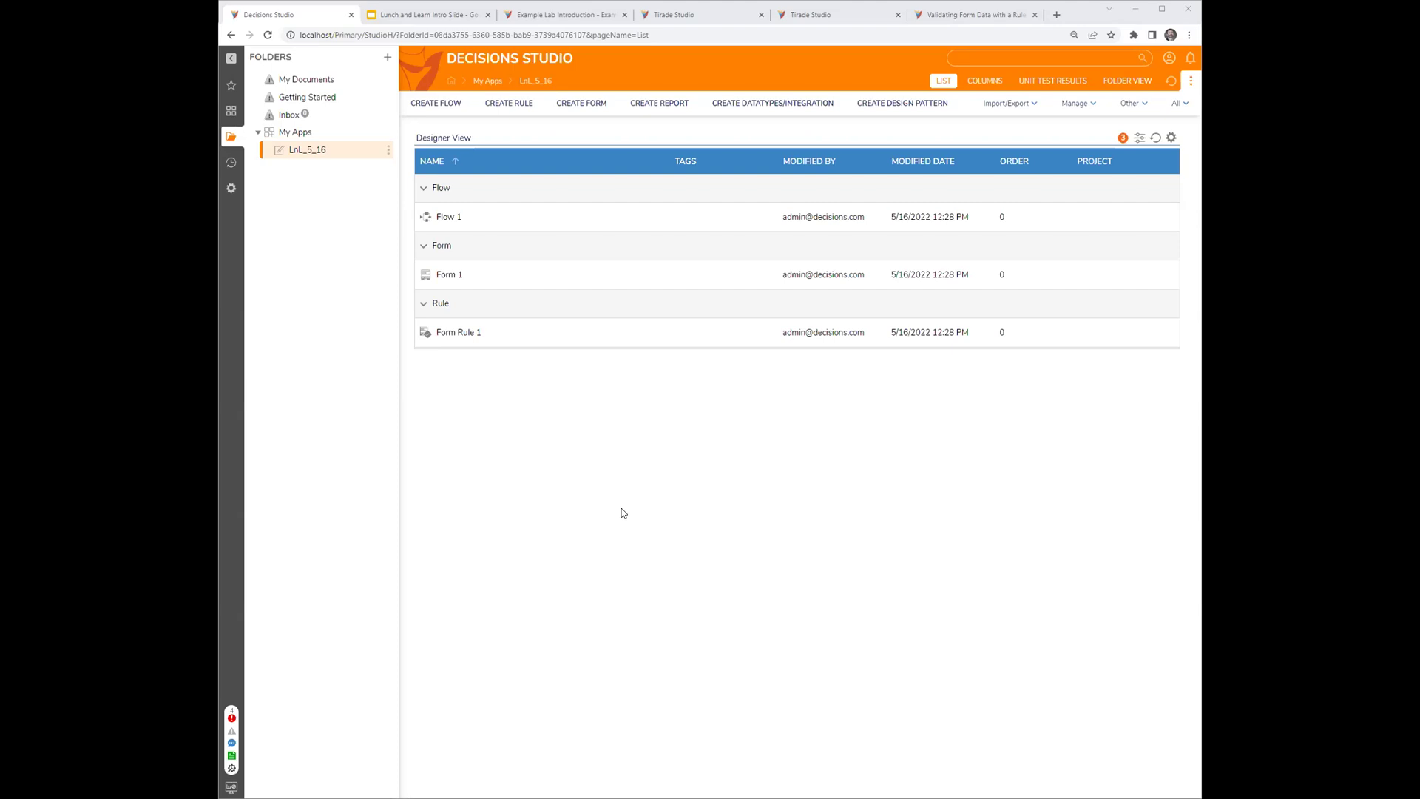
pyautogui.click(1058, 15)
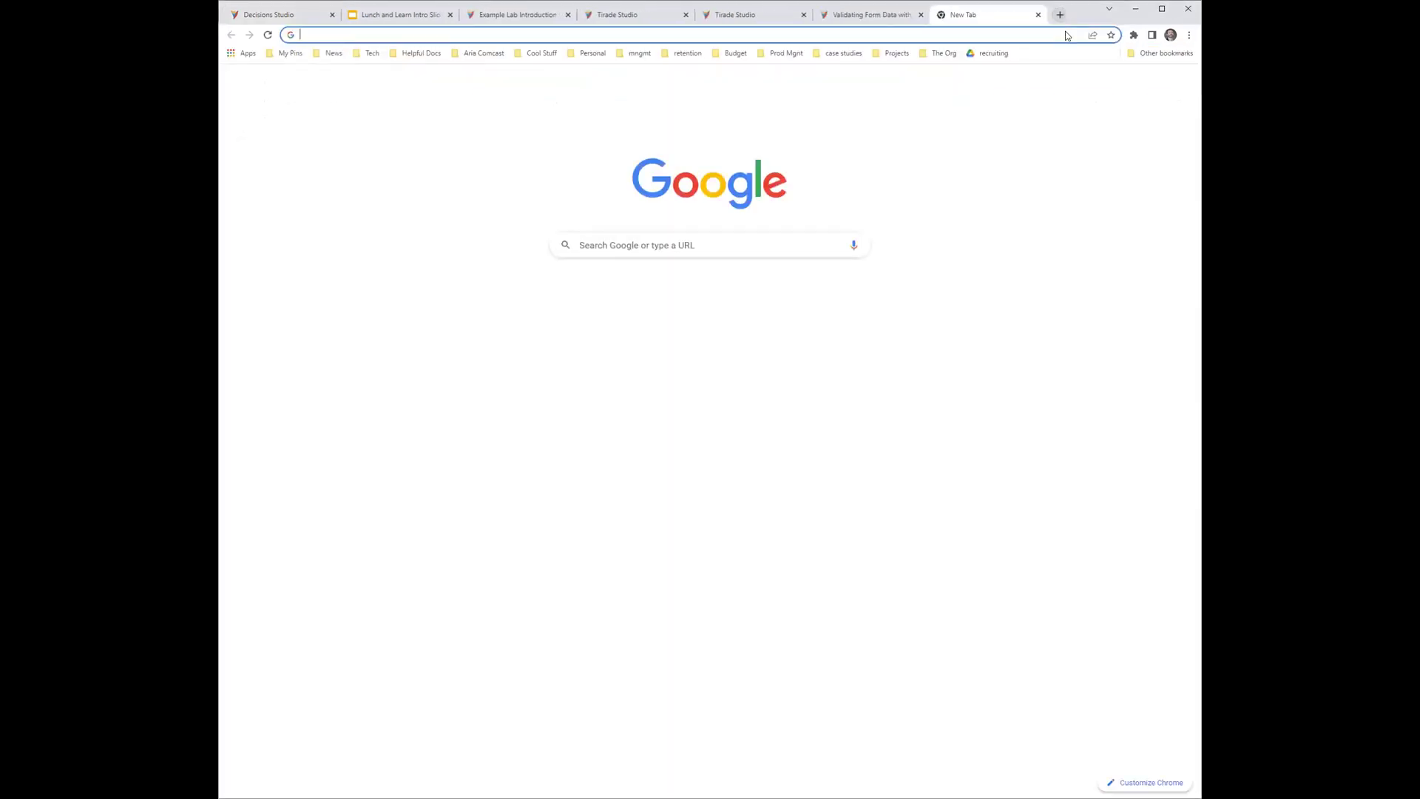
pyautogui.write('repotest:8080')
pyautogui.press('Return')
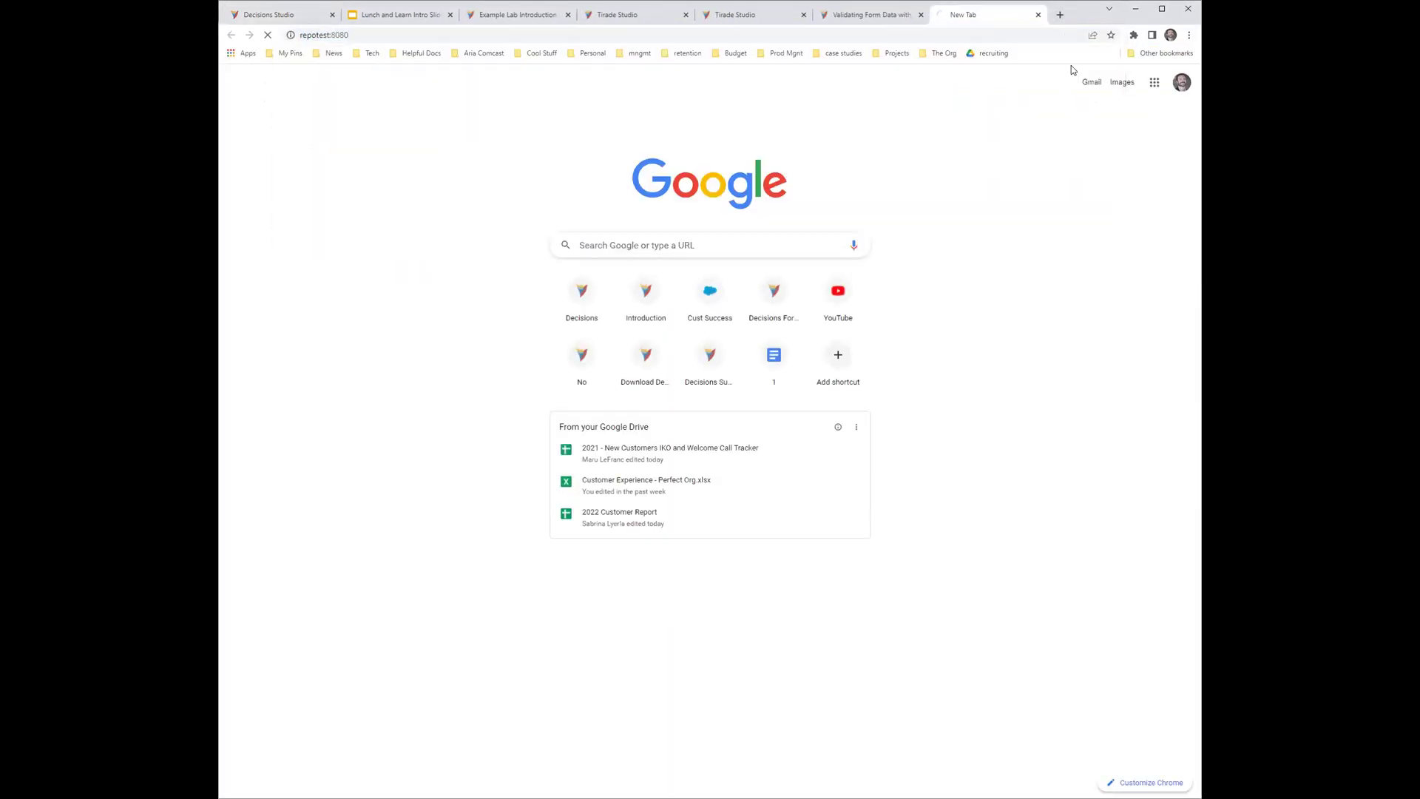
pyautogui.click(684, 399)
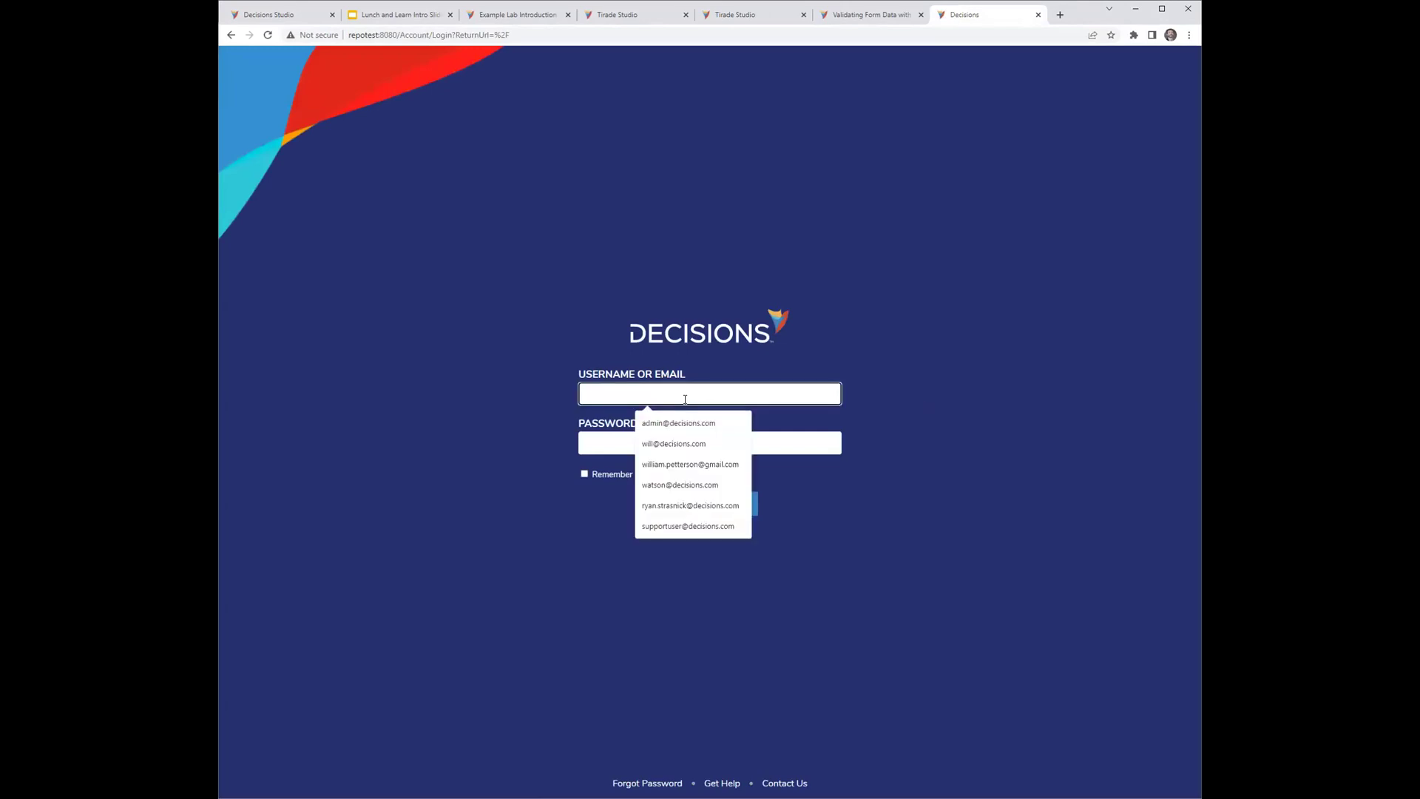
pyautogui.press('Down')
pyautogui.press('Down')
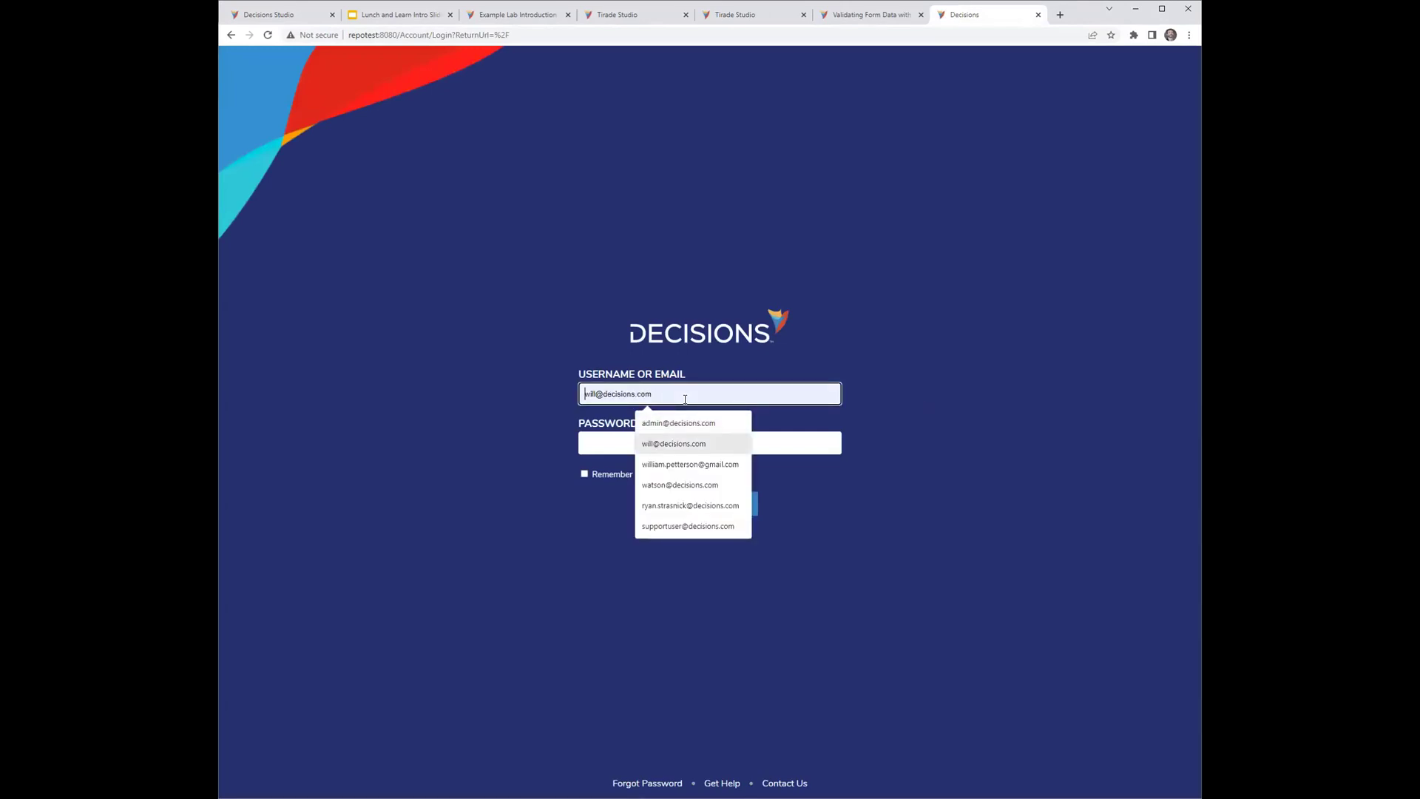
pyautogui.press('Up')
pyautogui.press('Return')
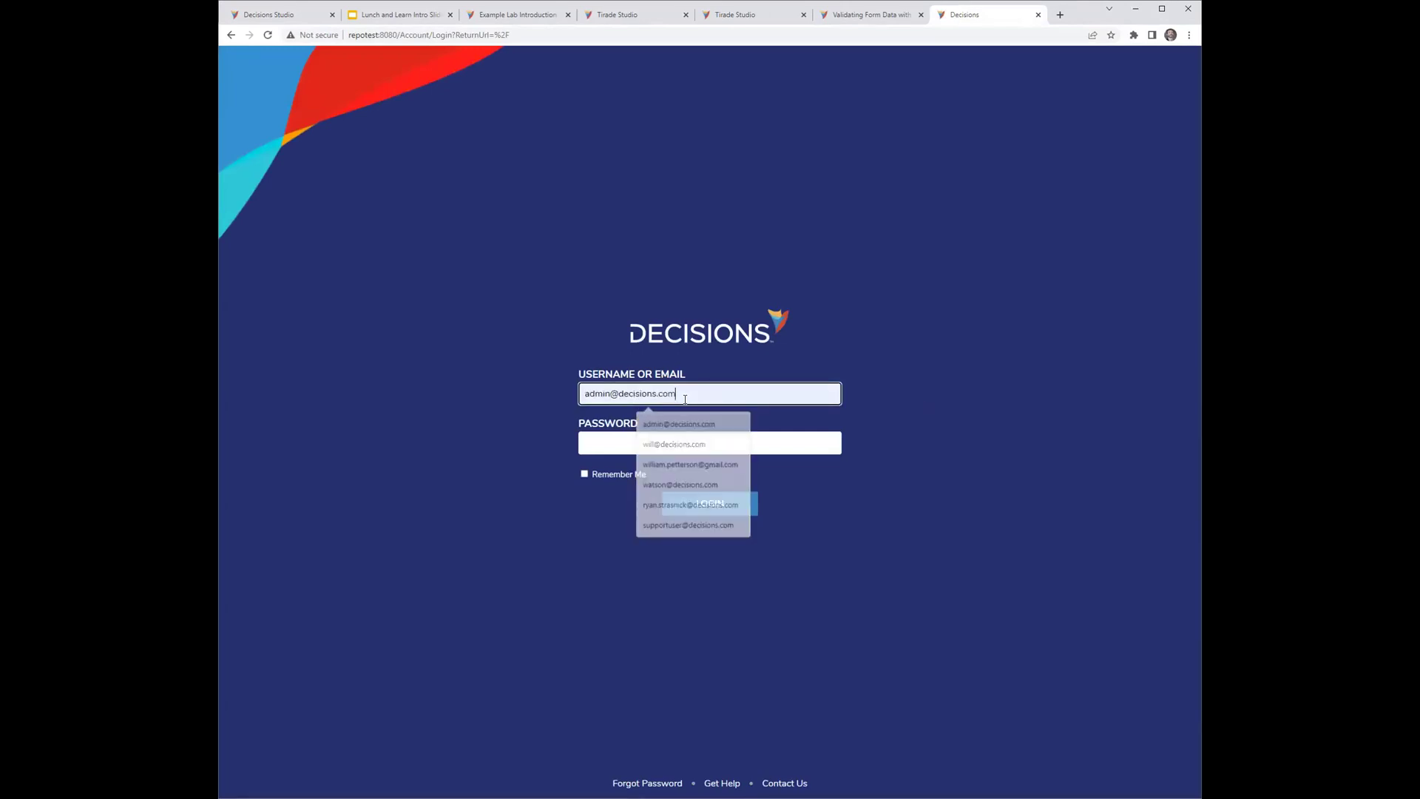
pyautogui.press('Tab')
pyautogui.write('admin')
pyautogui.press('Return')
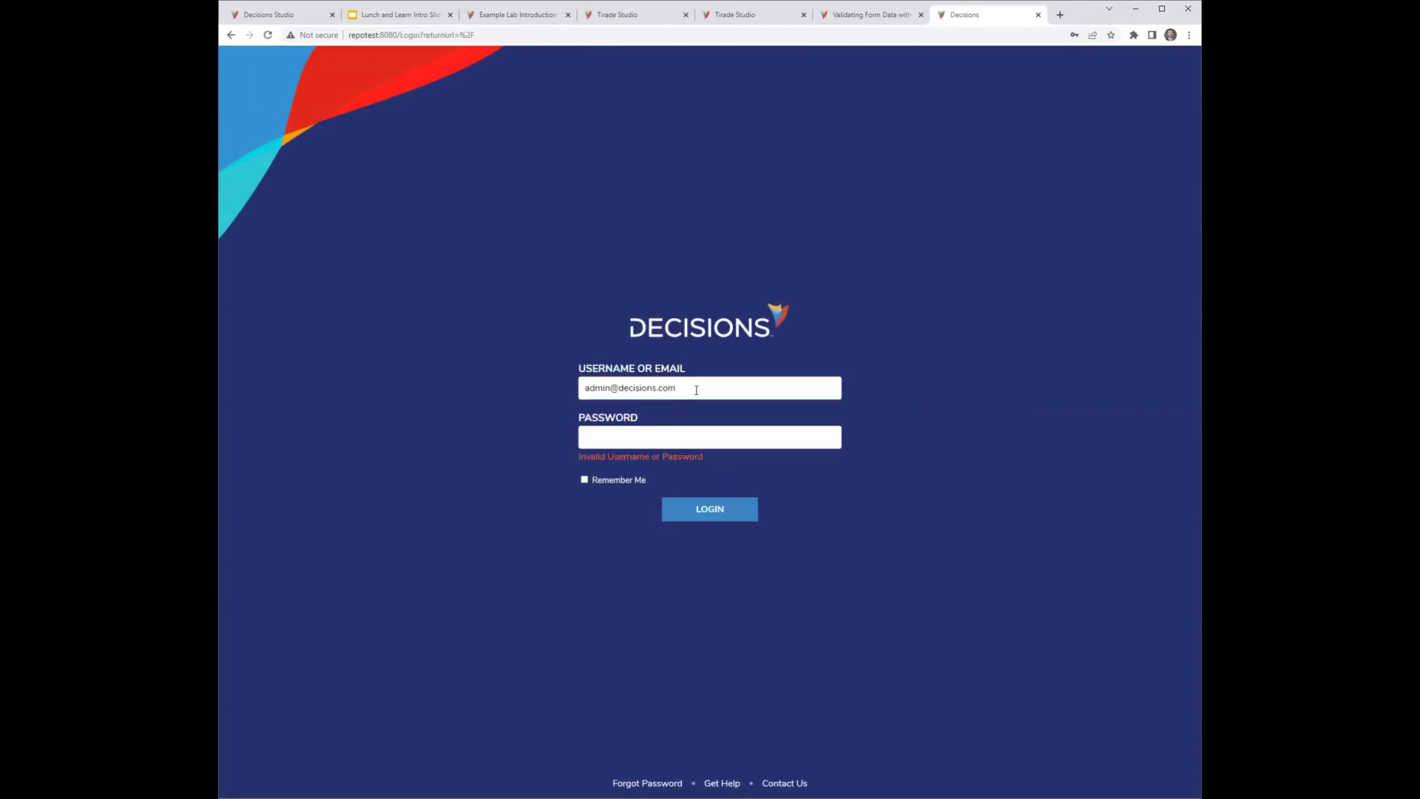
pyautogui.click(630, 443)
pyautogui.moveTo(610, 387); pyautogui.dragTo(523, 396)
pyautogui.click(459, 257)
pyautogui.click(601, 434)
pyautogui.write('admin')
pyautogui.press('Return')
pyautogui.moveTo(613, 387); pyautogui.dragTo(510, 388)
pyautogui.write('will')
pyautogui.press('Tab')
pyautogui.write('admin')
pyautogui.press('Return')
pyautogui.click(1038, 14)
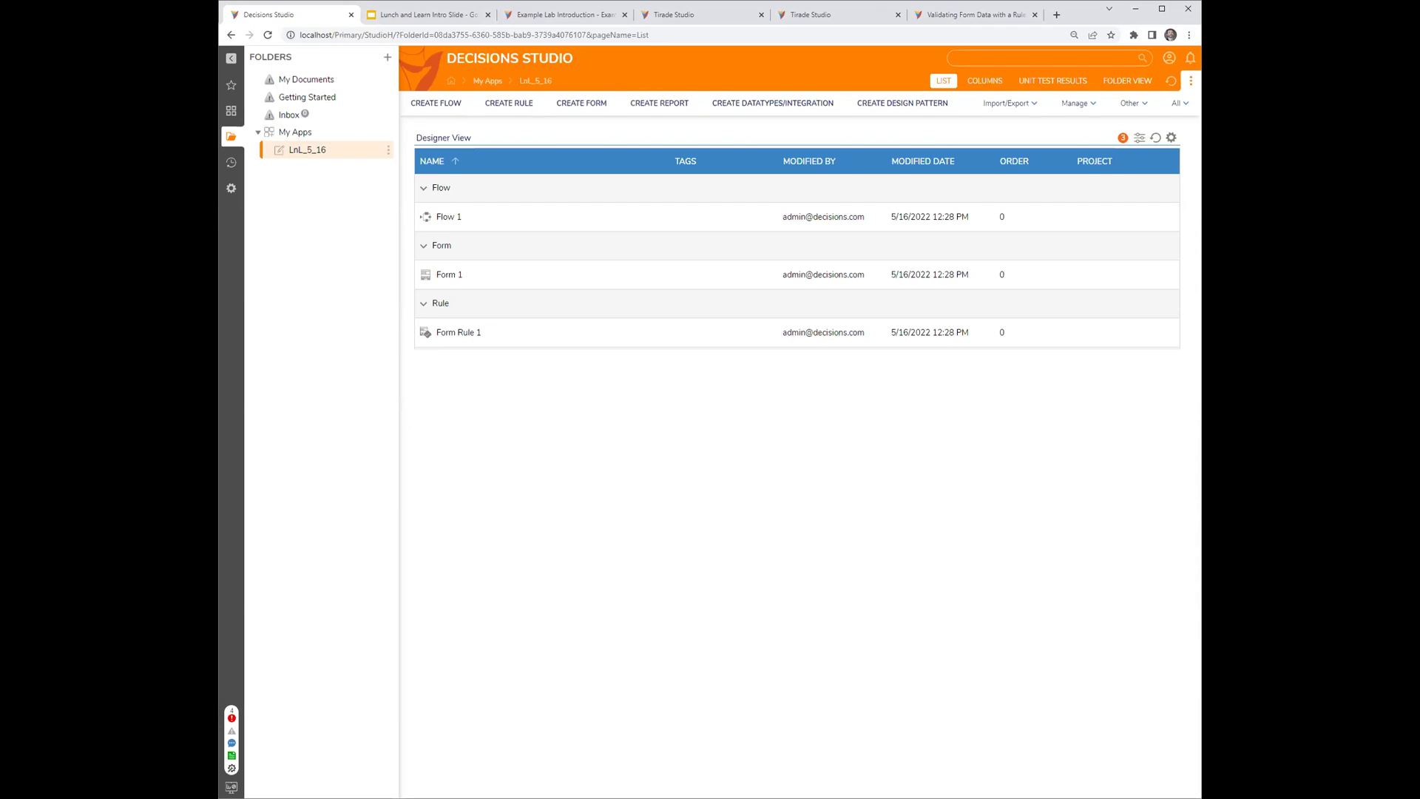
# - Open Flow 1 in the designer and filter the toolbox steps by searching 'network'
pyautogui.click(446, 218)
pyautogui.click(289, 98)
pyautogui.write('list')
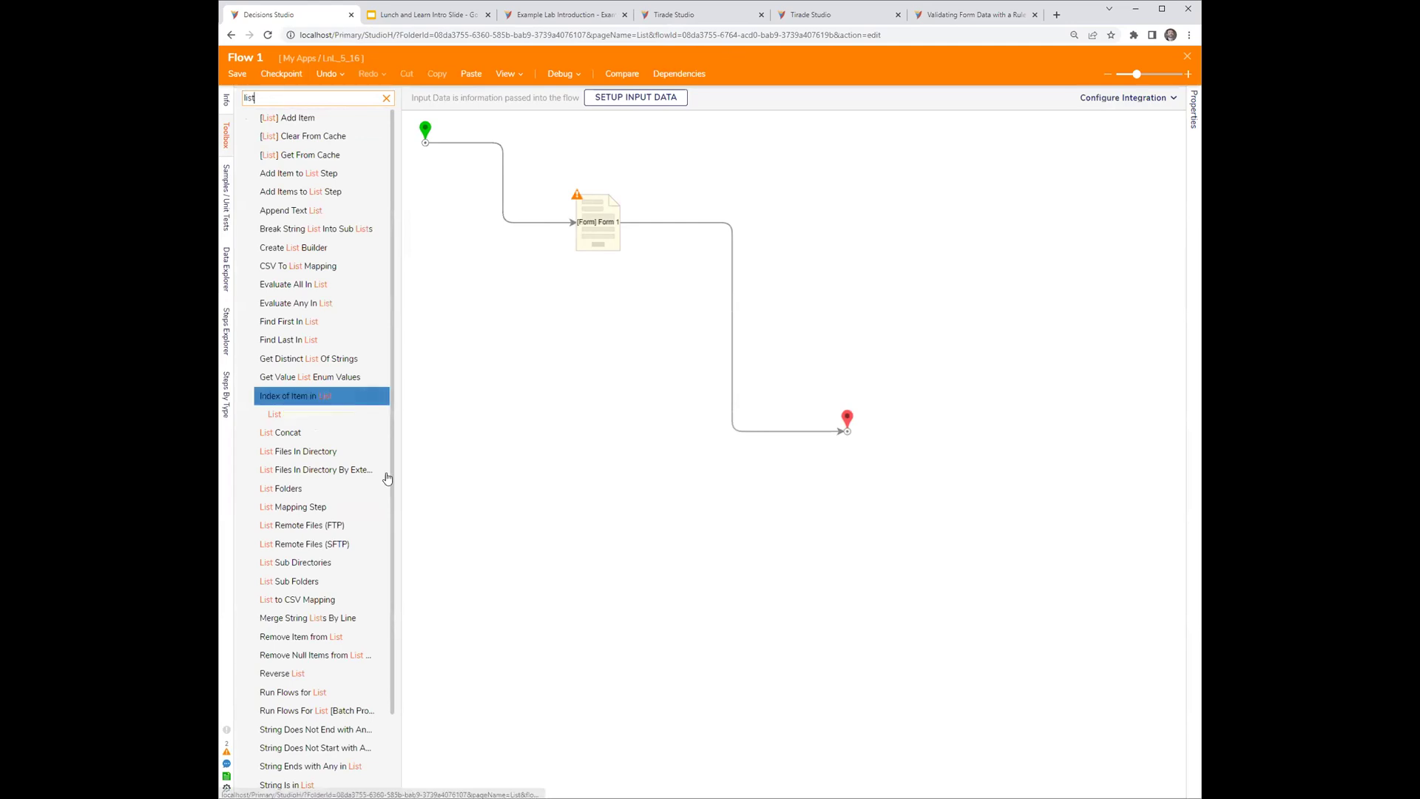
pyautogui.moveTo(401, 480); pyautogui.dragTo(465, 480)
pyautogui.click(290, 99)
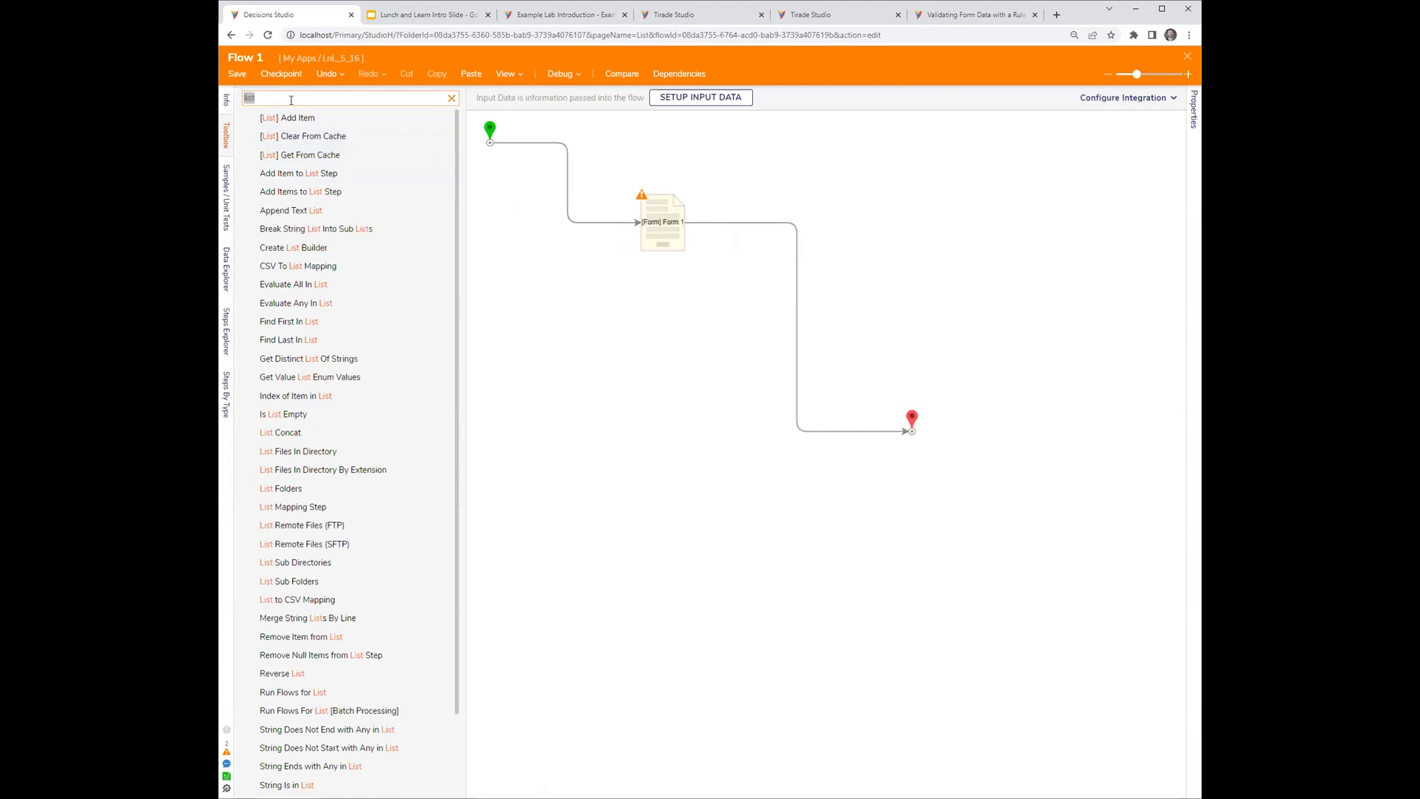
pyautogui.write('network')
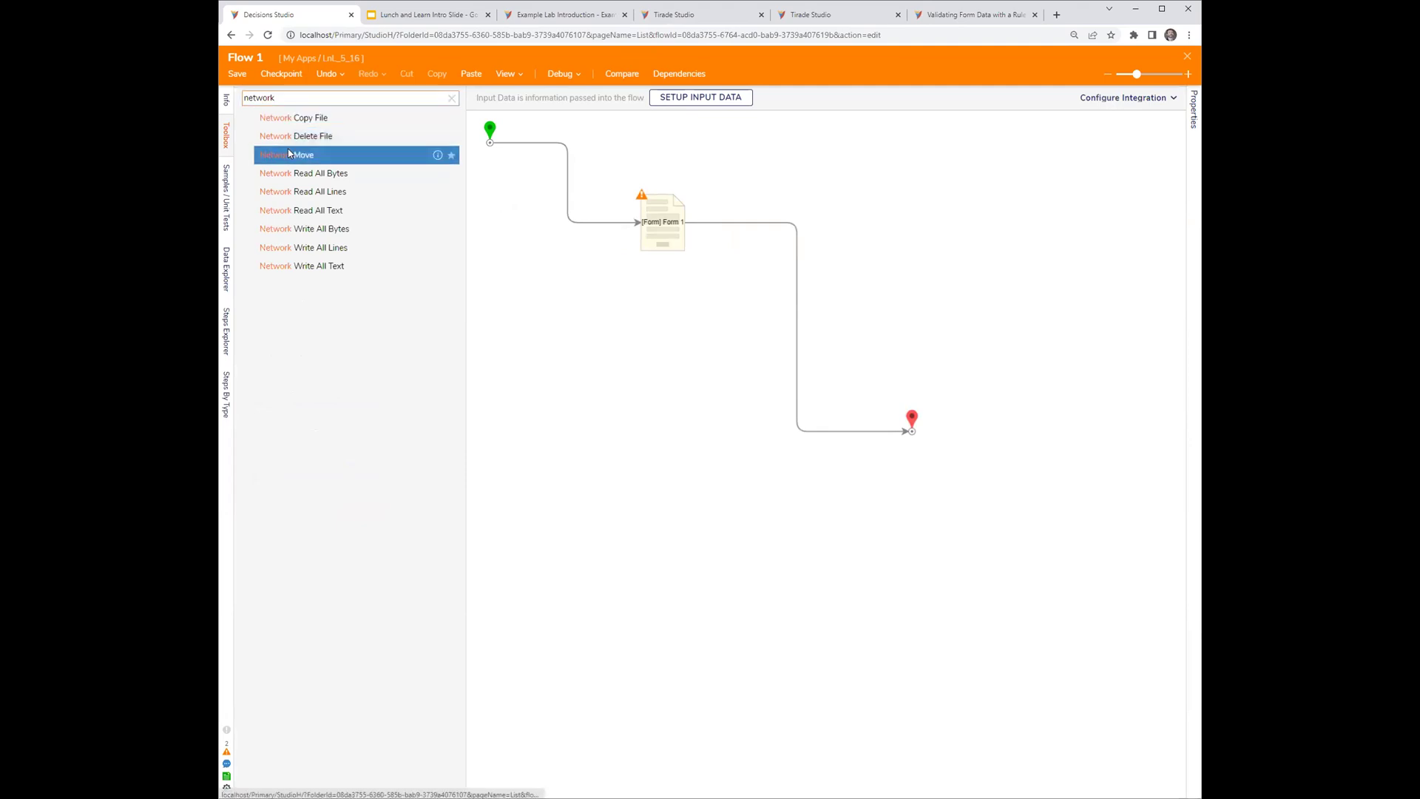
# - Place a Network Move step just below the form step, then add a Network Write All Bytes step
pyautogui.moveTo(573, 394); pyautogui.dragTo(584, 386)
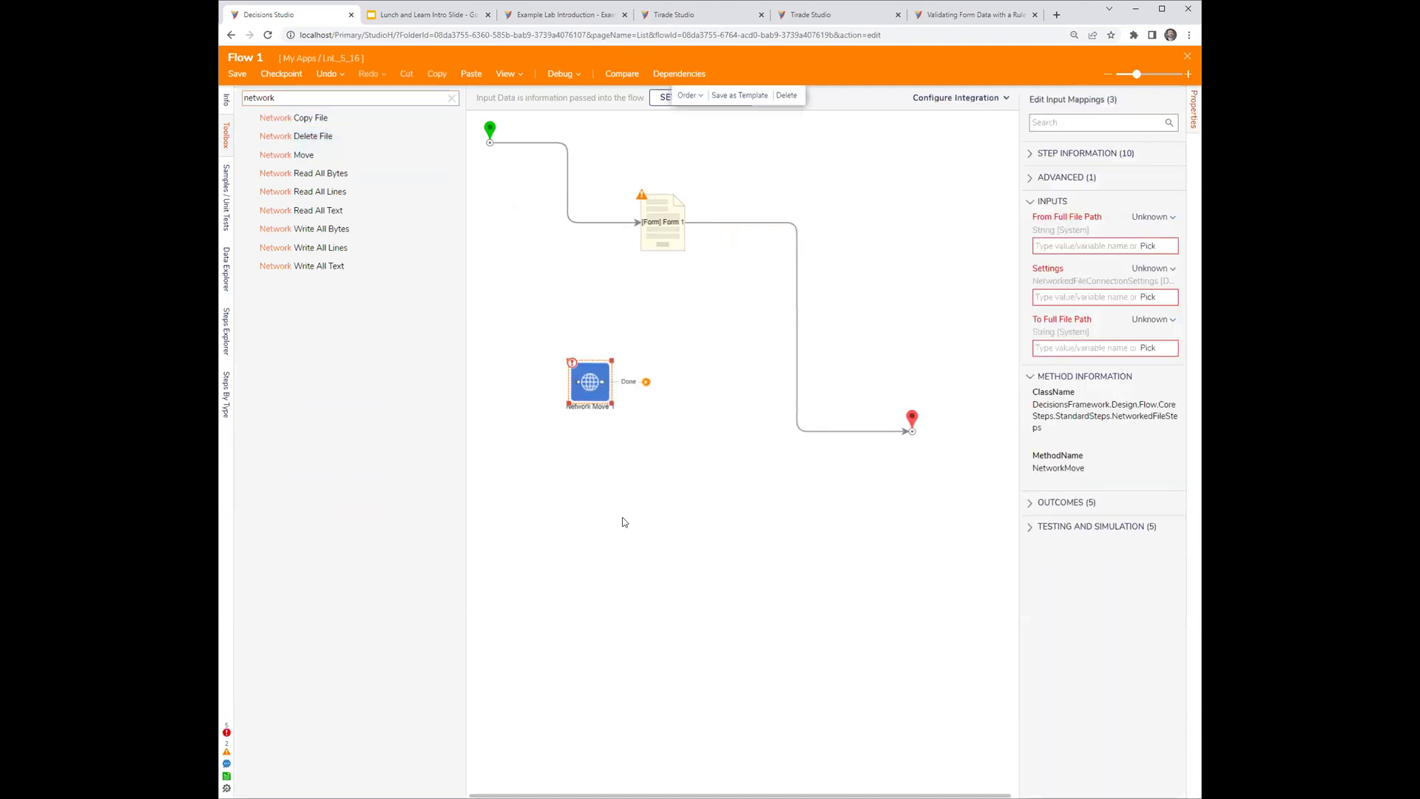
pyautogui.click(621, 520)
pyautogui.click(579, 392)
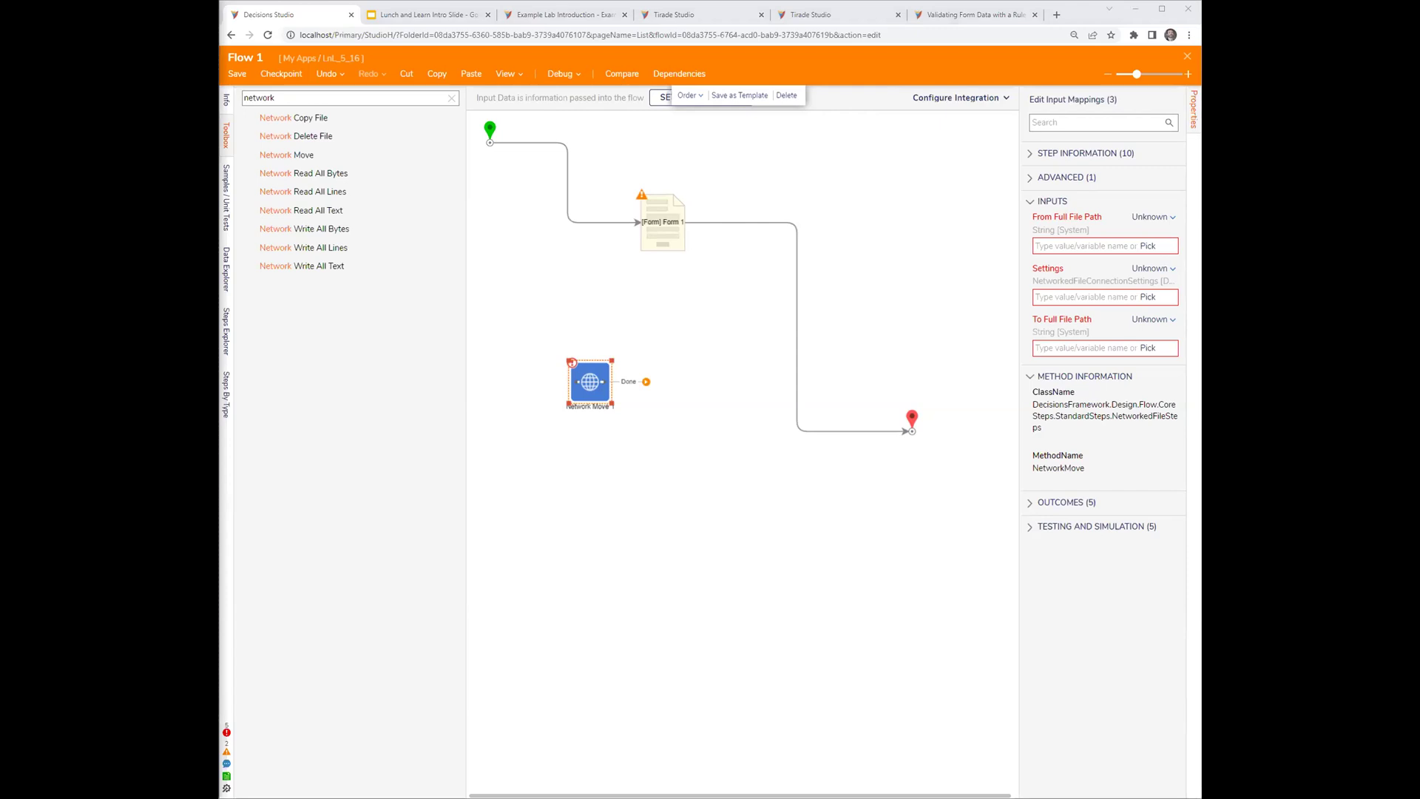
pyautogui.moveTo(593, 392); pyautogui.dragTo(596, 311)
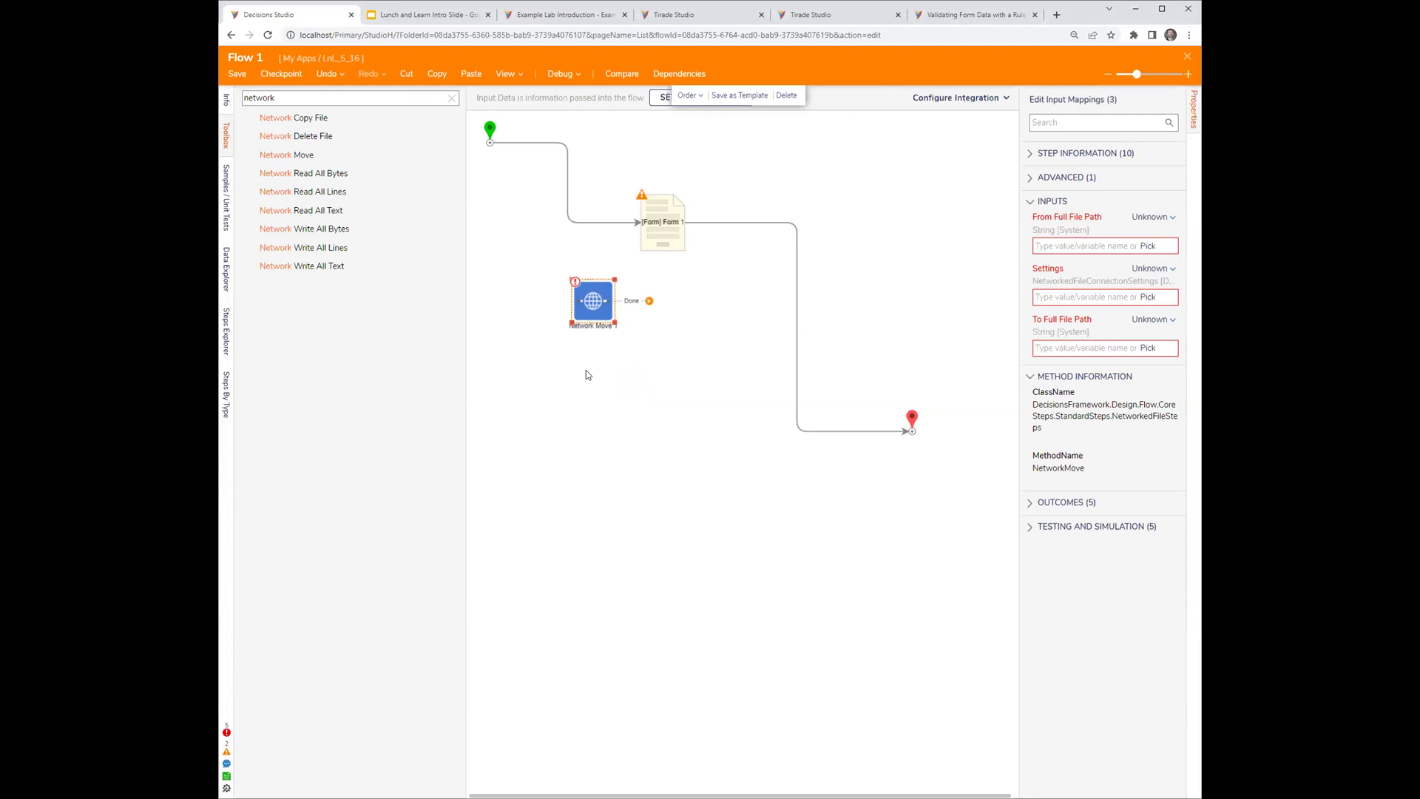
pyautogui.moveTo(304, 229); pyautogui.dragTo(570, 416)
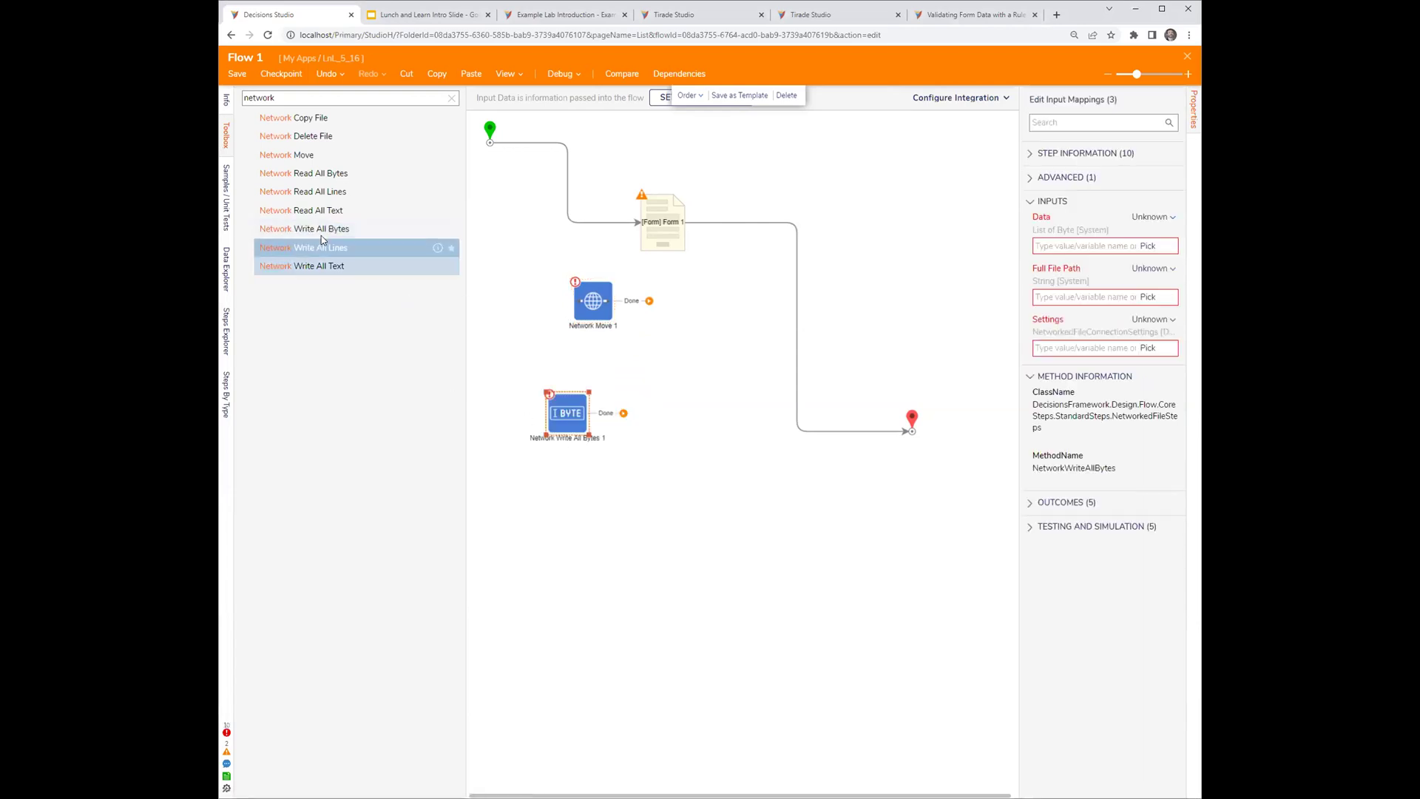
# - Drop Network Read All Text and Network Read All Bytes steps onto the Flow 1 canvas
pyautogui.moveTo(301, 210); pyautogui.dragTo(661, 374)
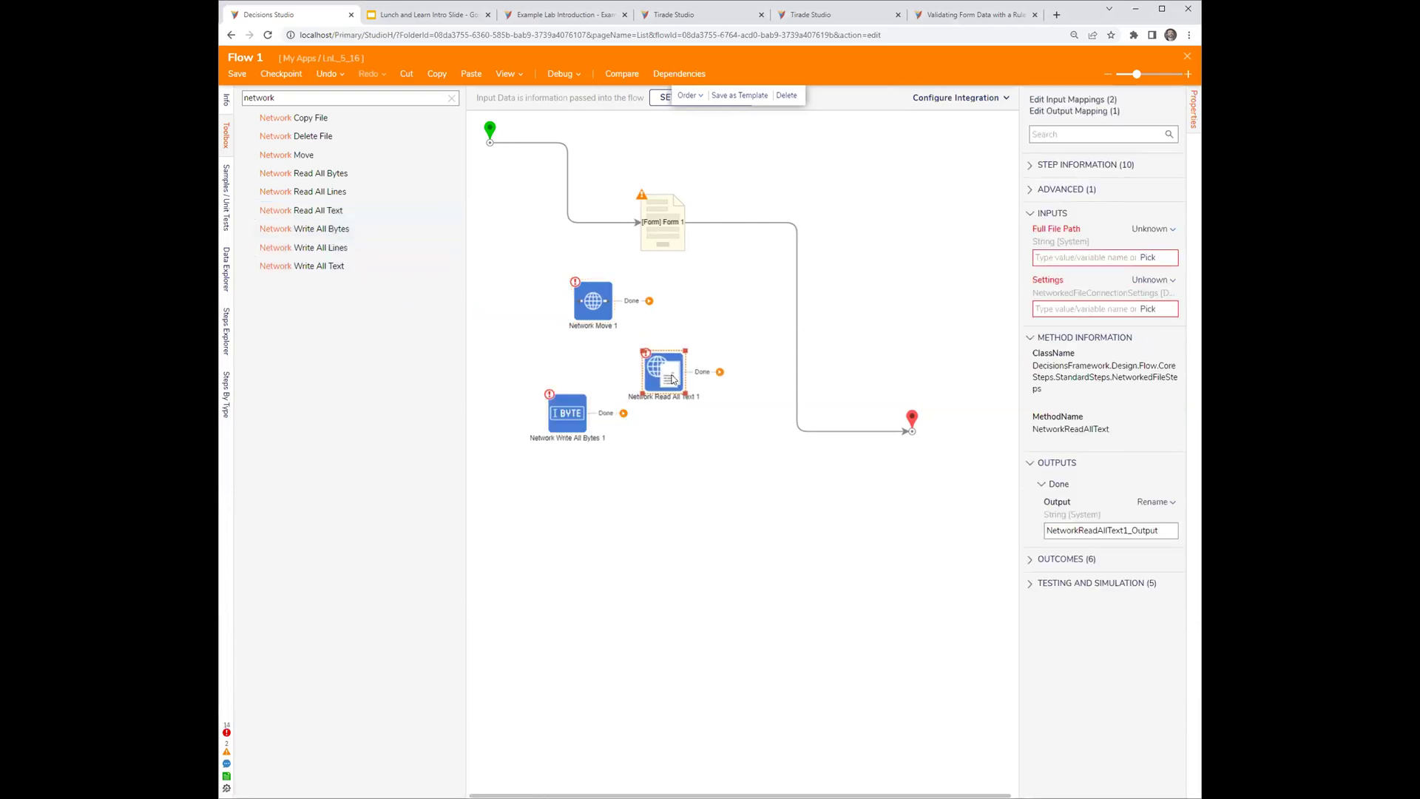
pyautogui.moveTo(604, 412); pyautogui.dragTo(656, 479)
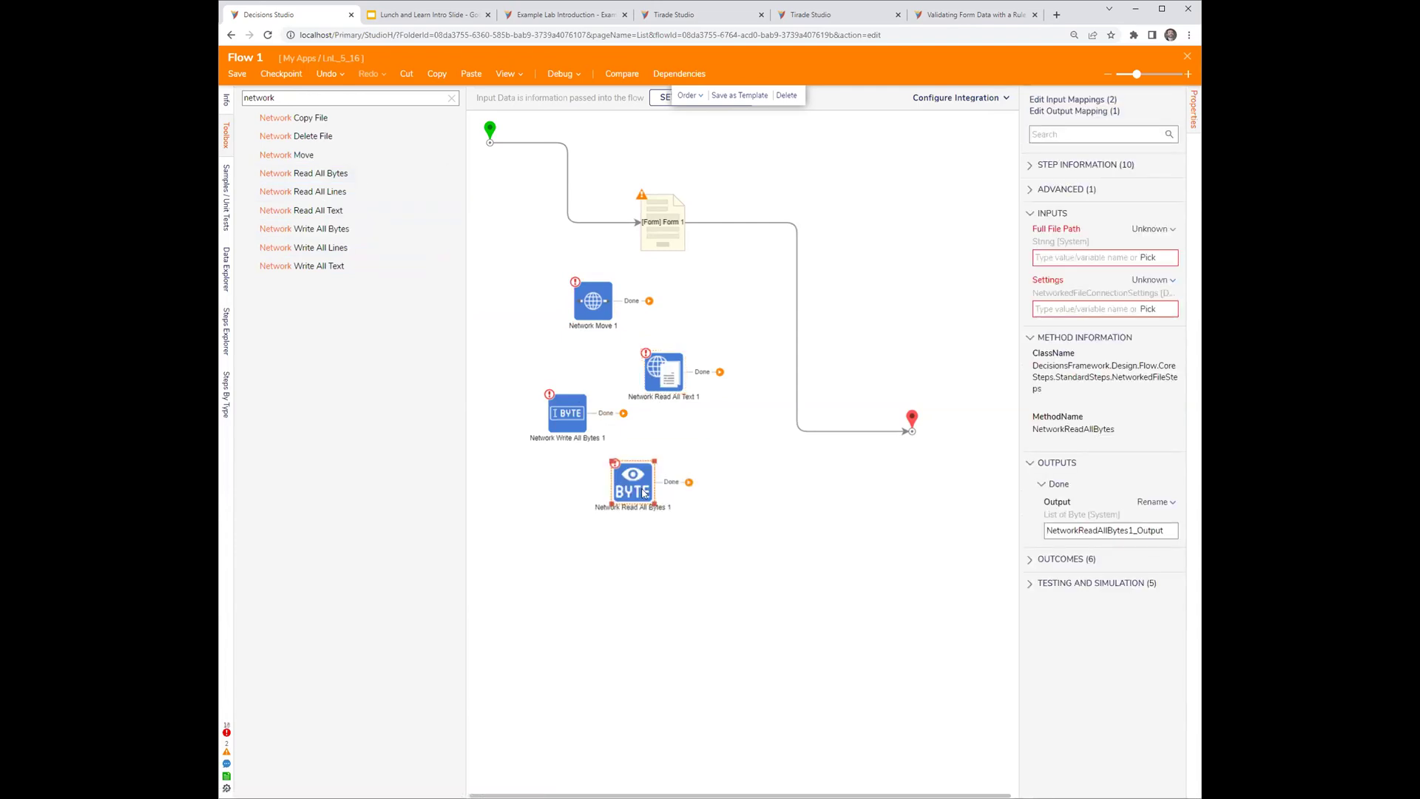
pyautogui.click(717, 586)
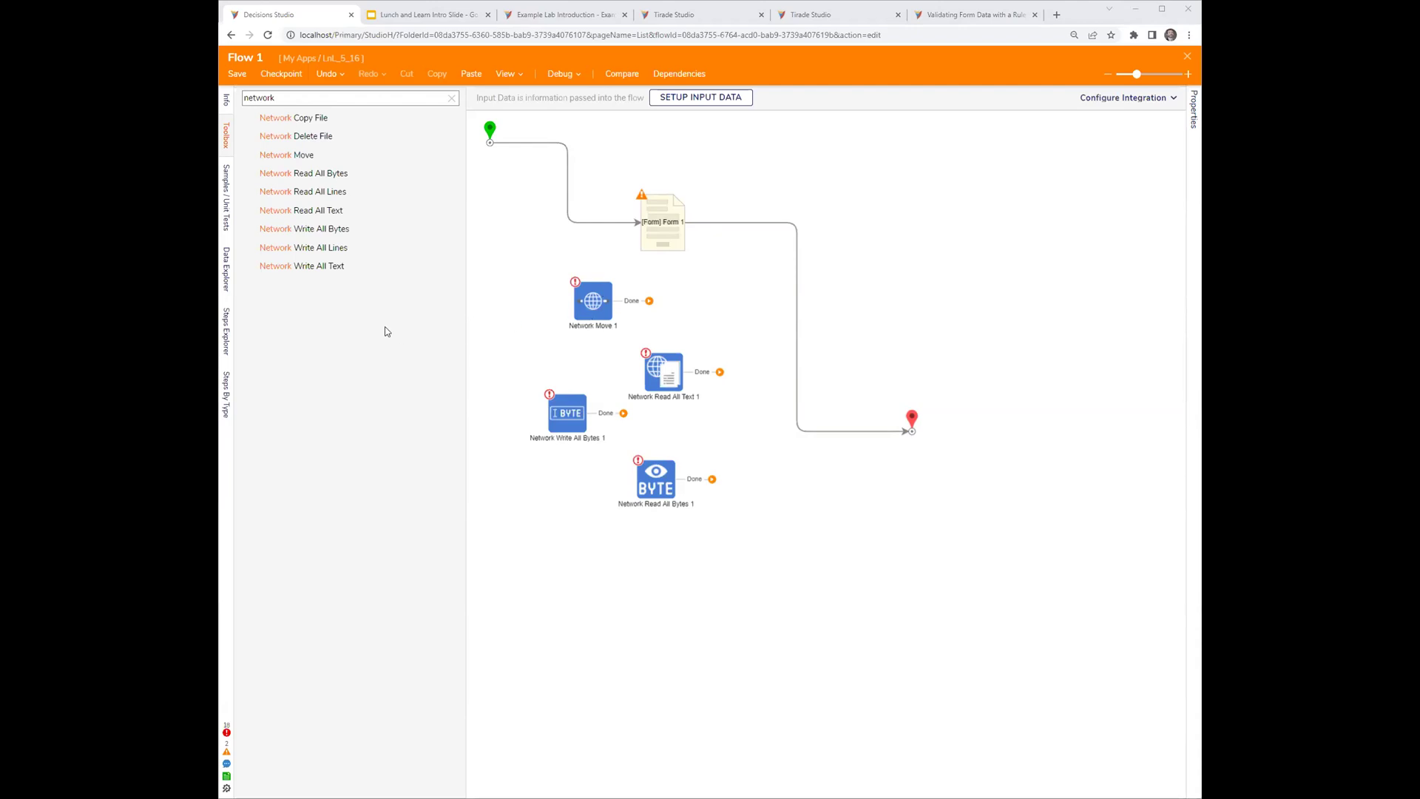
# - Map the Network Write All Bytes step's Settings input to Build Data
pyautogui.click(584, 413)
pyautogui.click(1150, 322)
pyautogui.click(1087, 312)
pyautogui.moveTo(1017, 437); pyautogui.dragTo(976, 438)
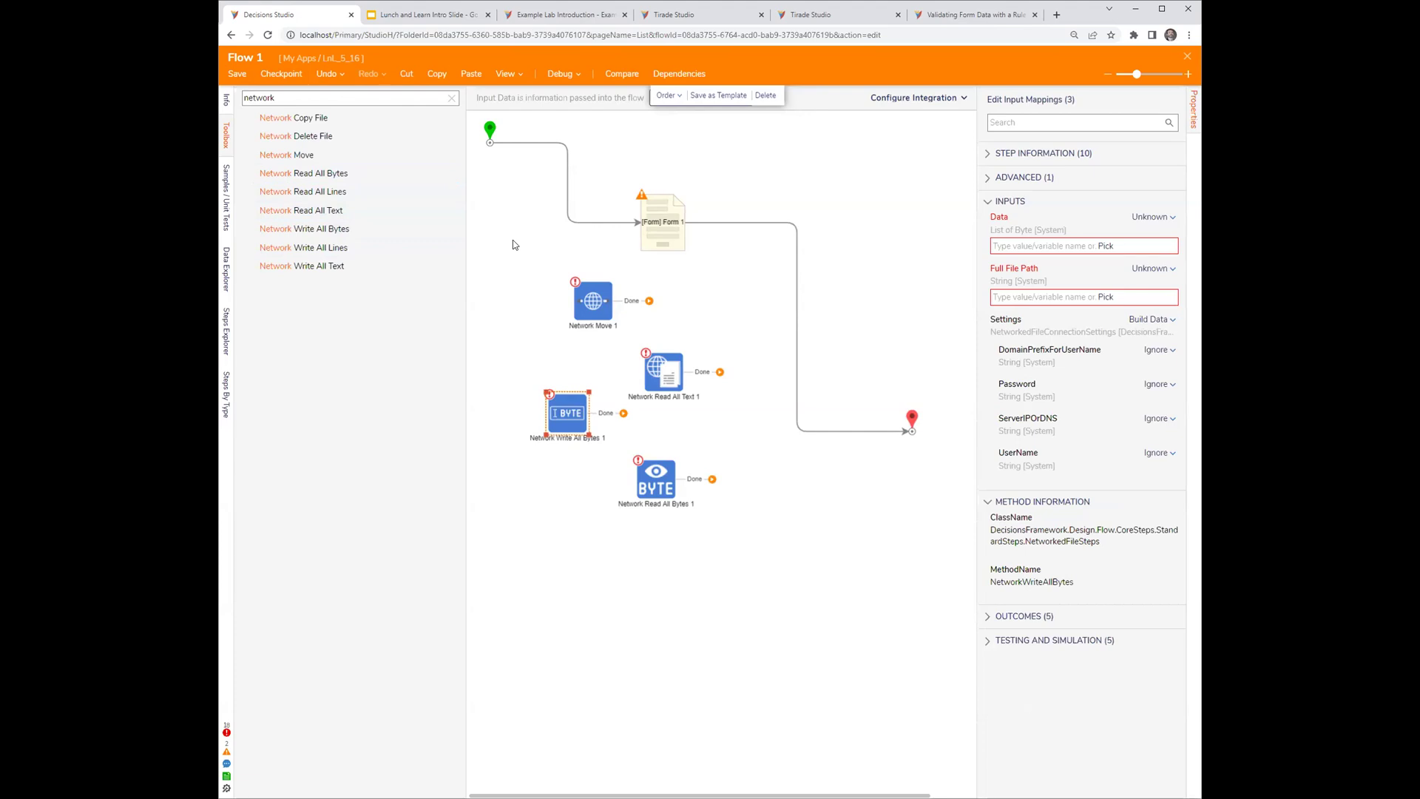
# - Box-select the four Network steps and shift them together slightly to the right
pyautogui.click(513, 240)
pyautogui.moveTo(503, 262); pyautogui.dragTo(753, 561)
pyautogui.click(825, 553)
pyautogui.moveTo(489, 274); pyautogui.dragTo(749, 547)
pyautogui.moveTo(661, 487); pyautogui.dragTo(697, 488)
pyautogui.click(818, 501)
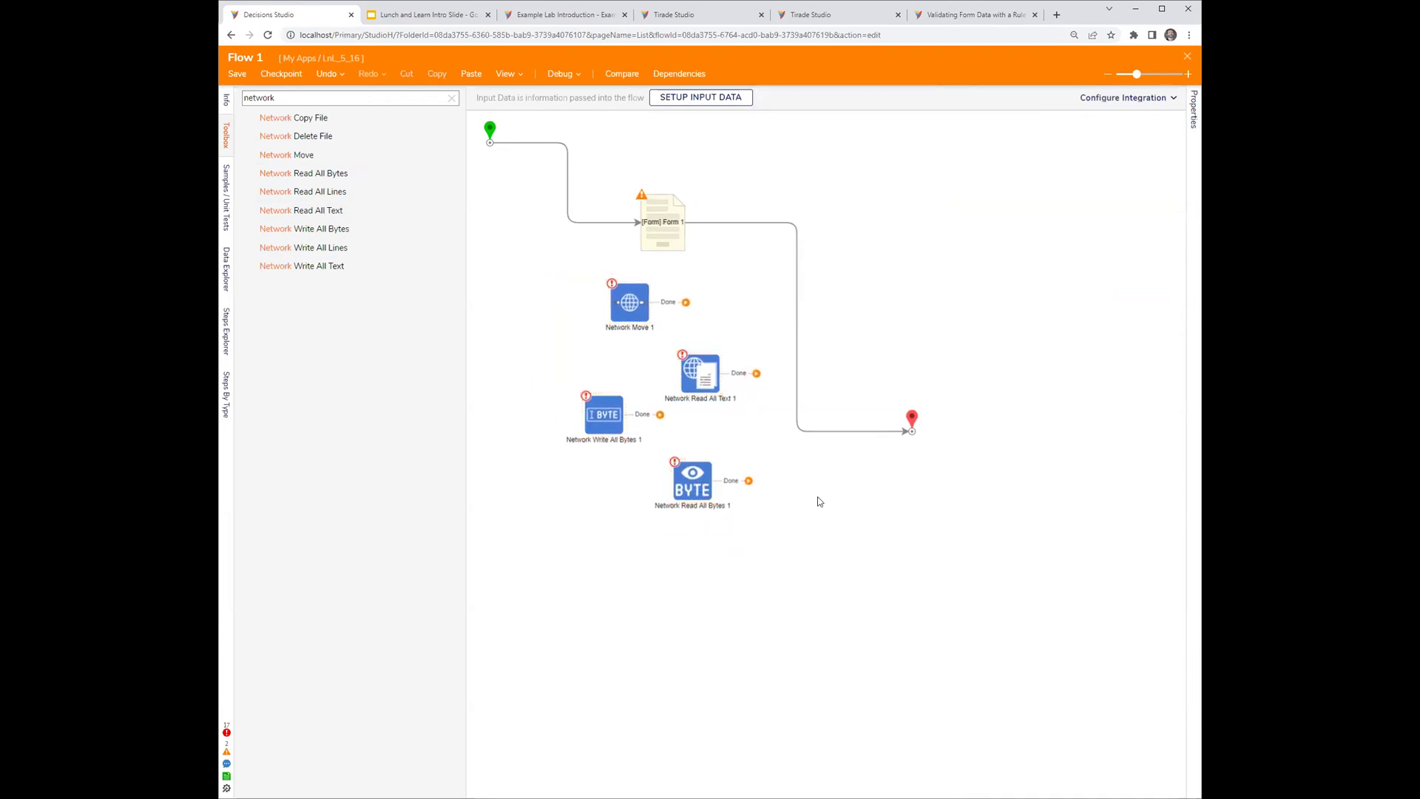
pyautogui.moveTo(499, 261); pyautogui.dragTo(764, 547)
pyautogui.click(840, 555)
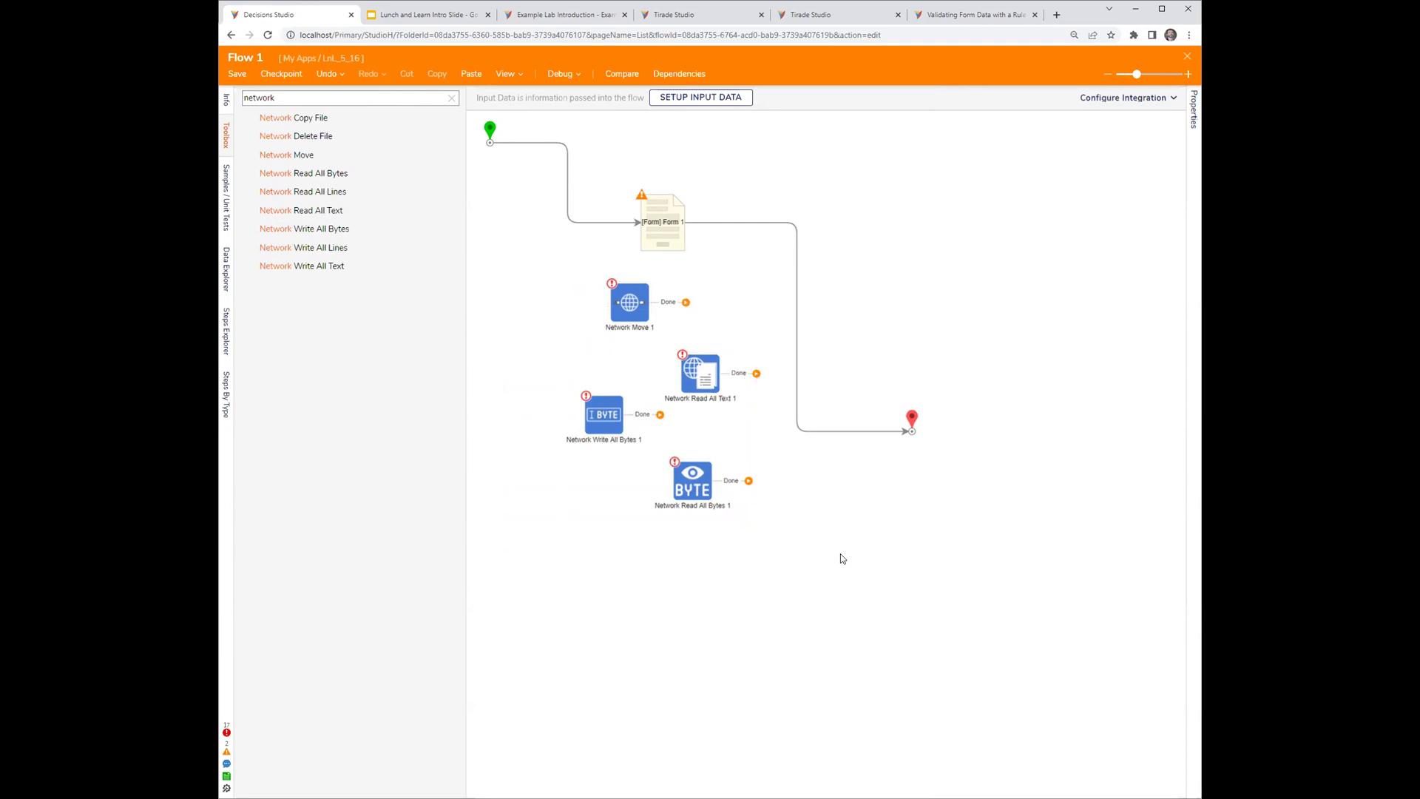